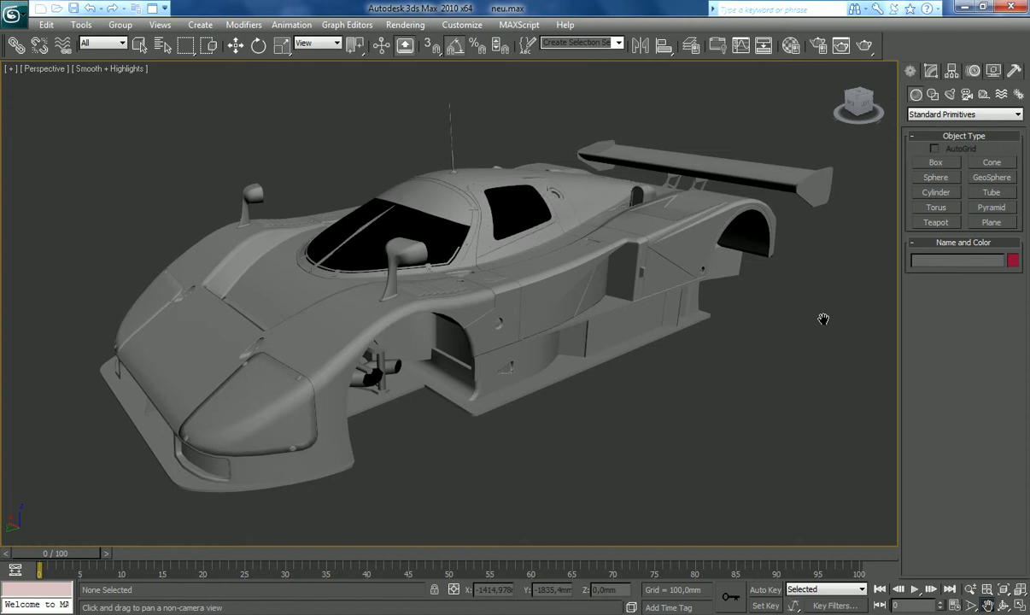
- Examine the car body model from the front, the side and above
click(1003, 605)
drag(398, 355, 410, 337)
drag(469, 421, 431, 391)
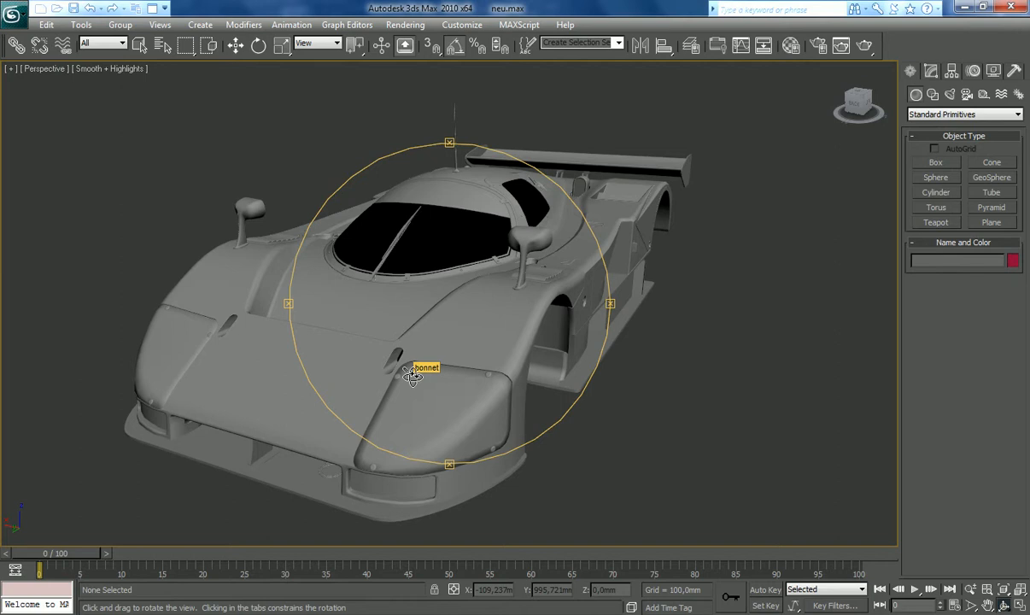
drag(472, 356, 450, 365)
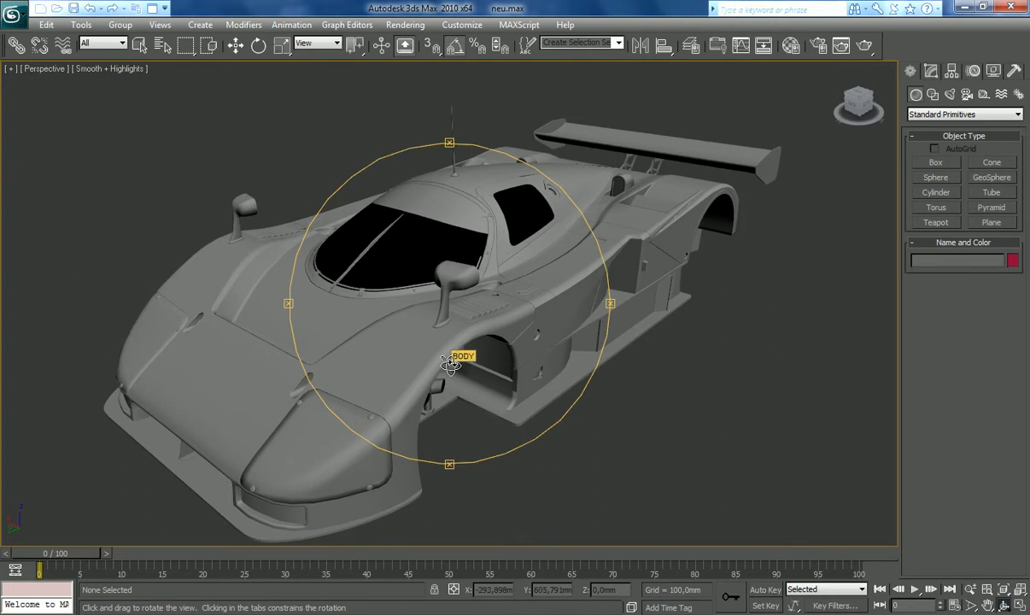
click(989, 606)
drag(571, 432, 611, 406)
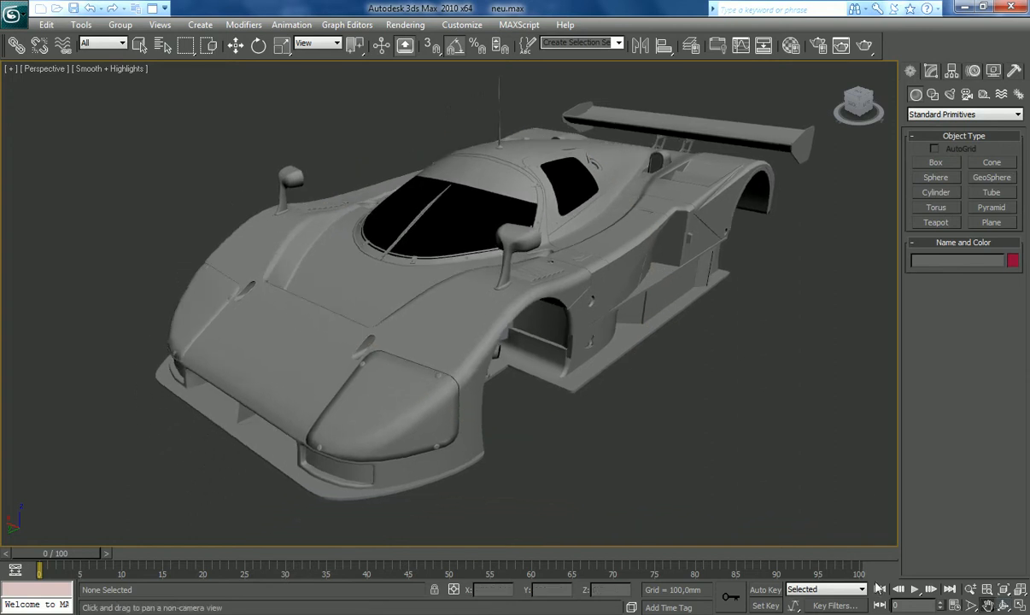
click(1004, 606)
drag(465, 314, 442, 362)
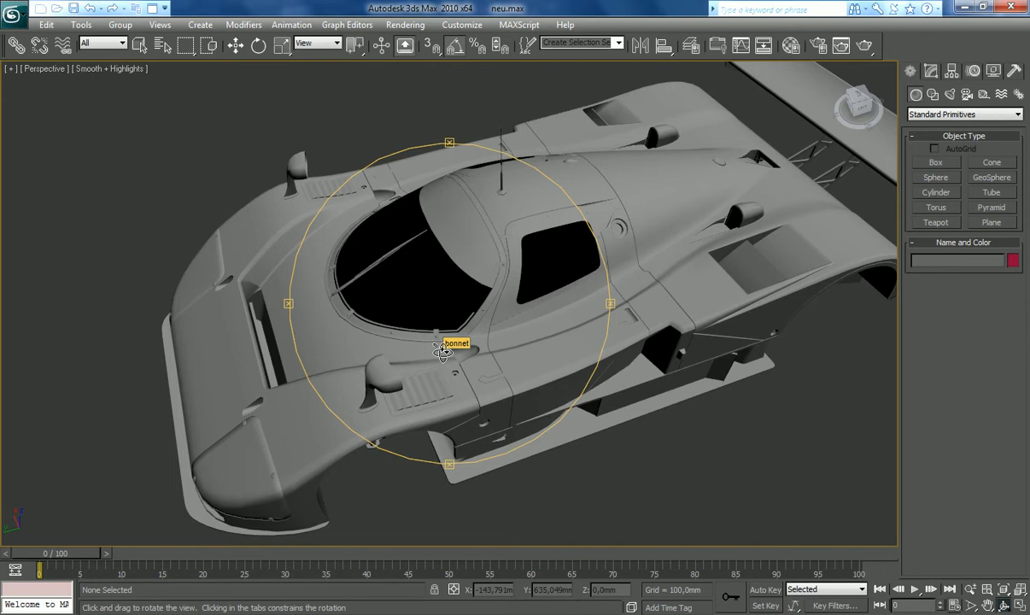
drag(408, 344, 455, 342)
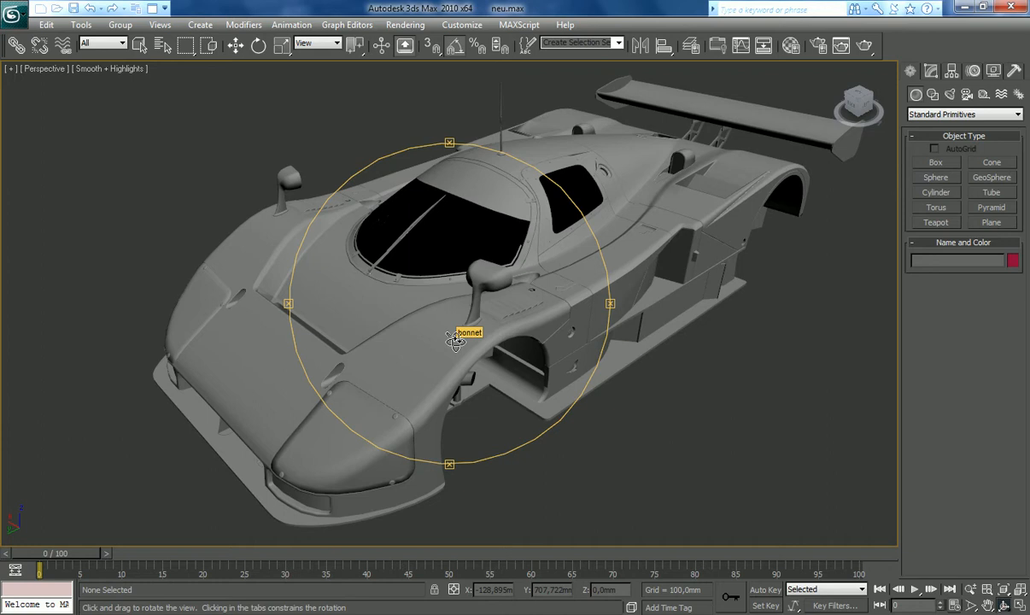
drag(413, 338, 420, 368)
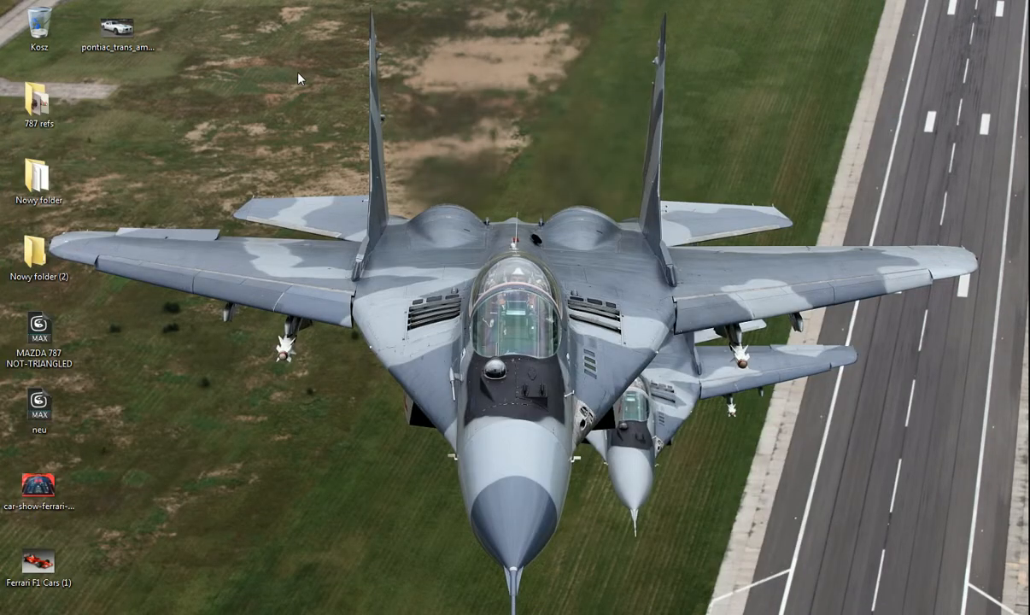
- Open the 787 refs folder on the desktop, browse the Mazda 787B reference photos, and close the folder
double_click(38, 104)
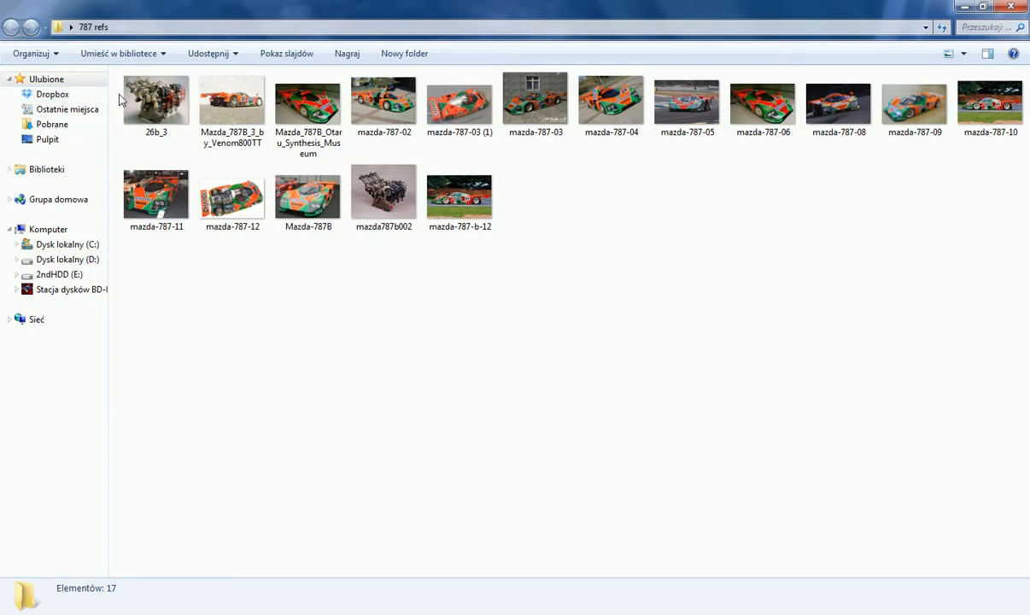
click(208, 92)
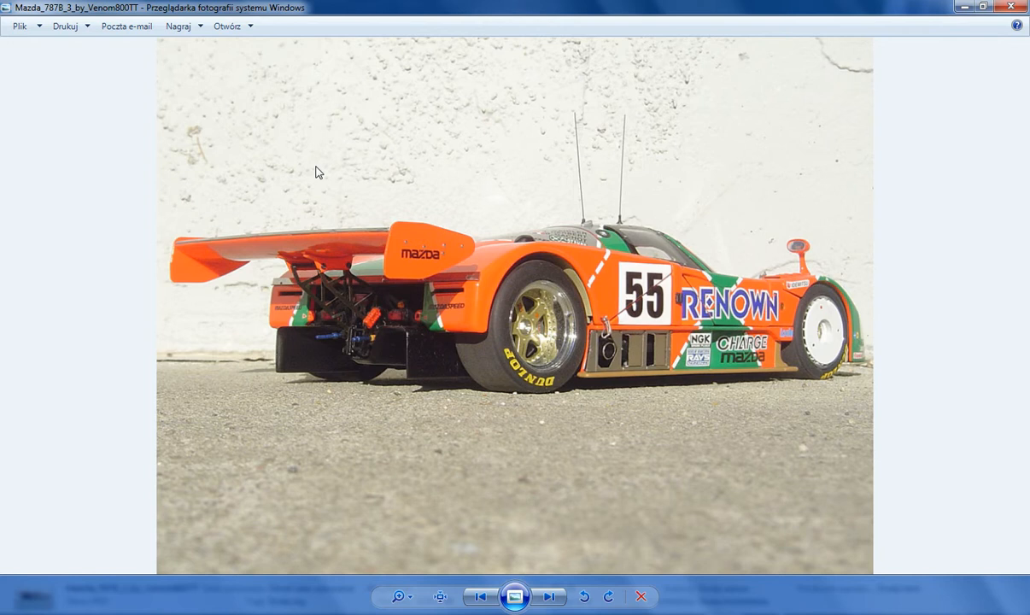
click(547, 596)
click(546, 598)
click(546, 598)
click(546, 598)
click(544, 598)
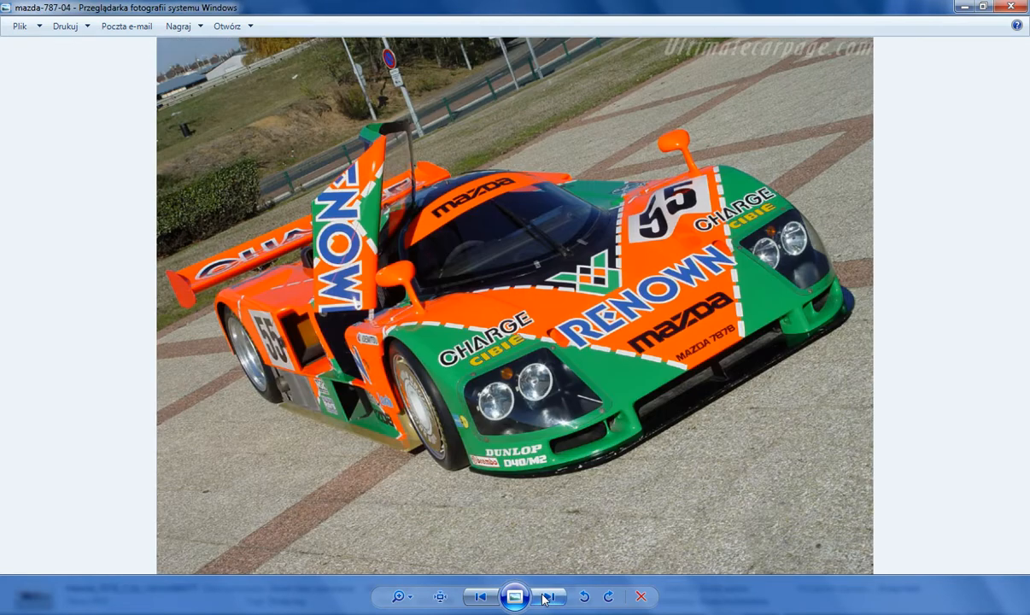
click(544, 597)
click(544, 598)
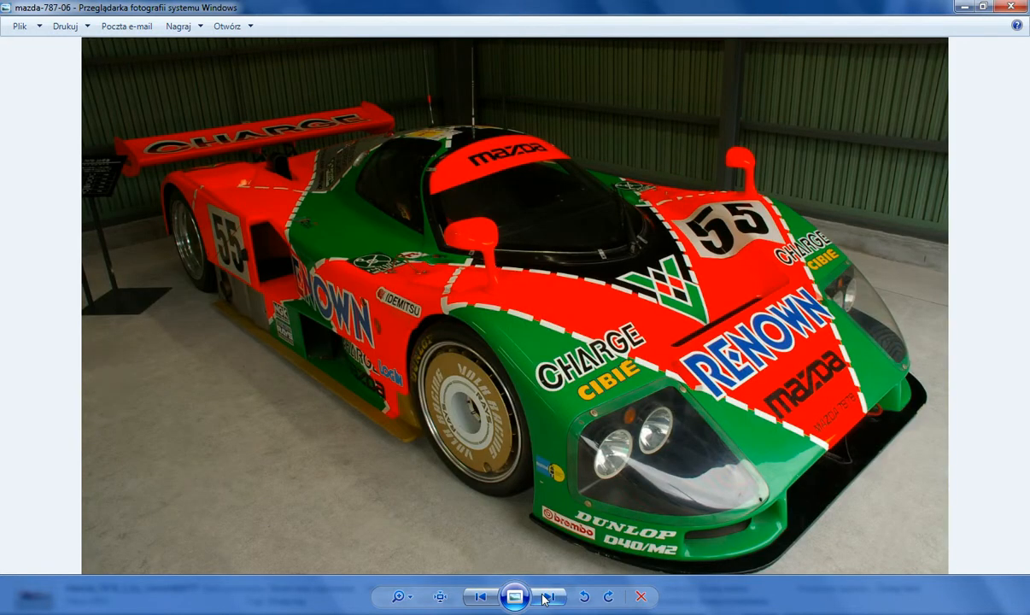
click(548, 597)
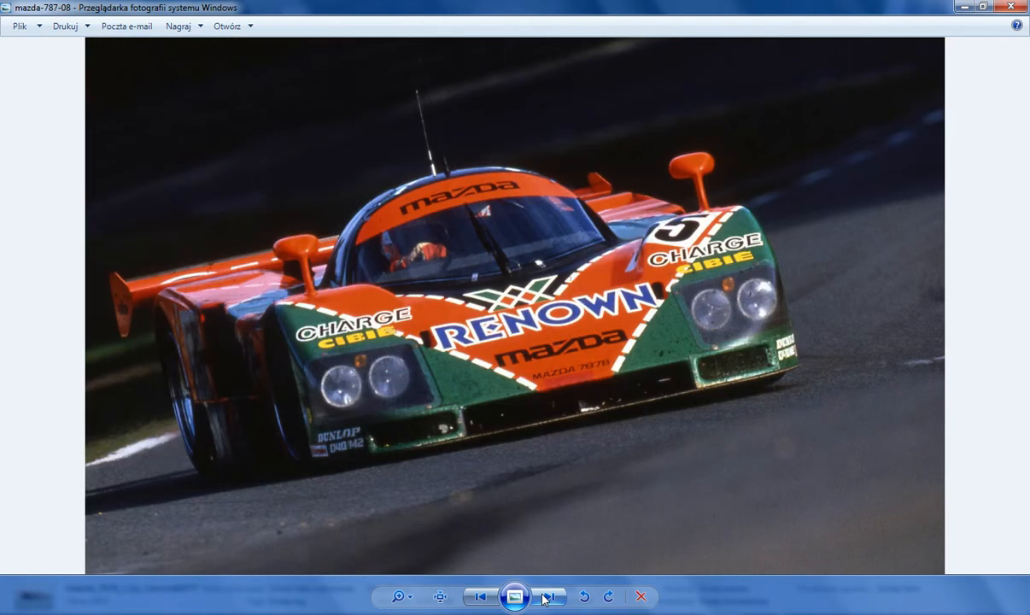
click(544, 598)
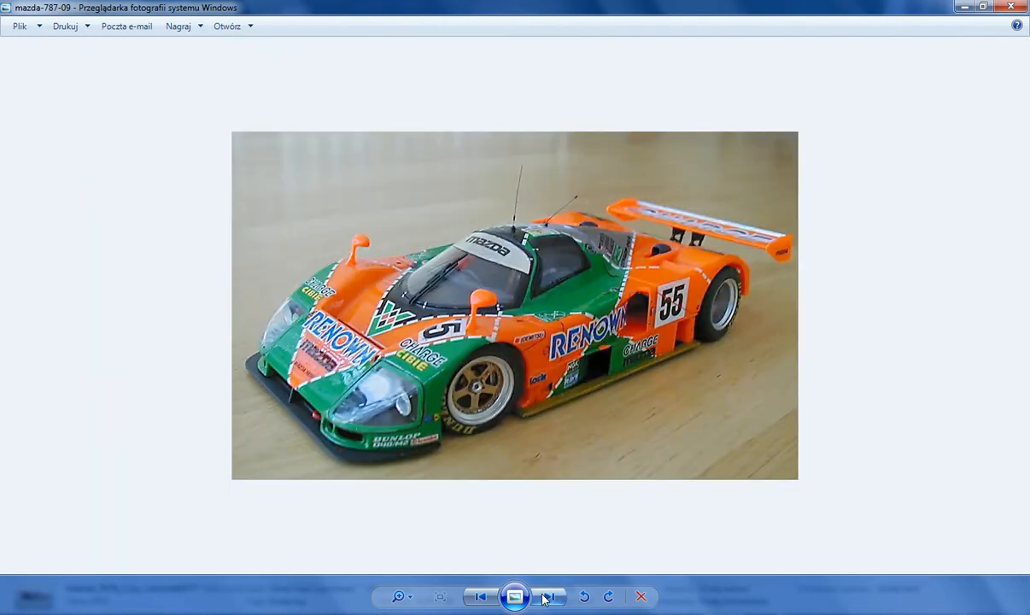
click(962, 7)
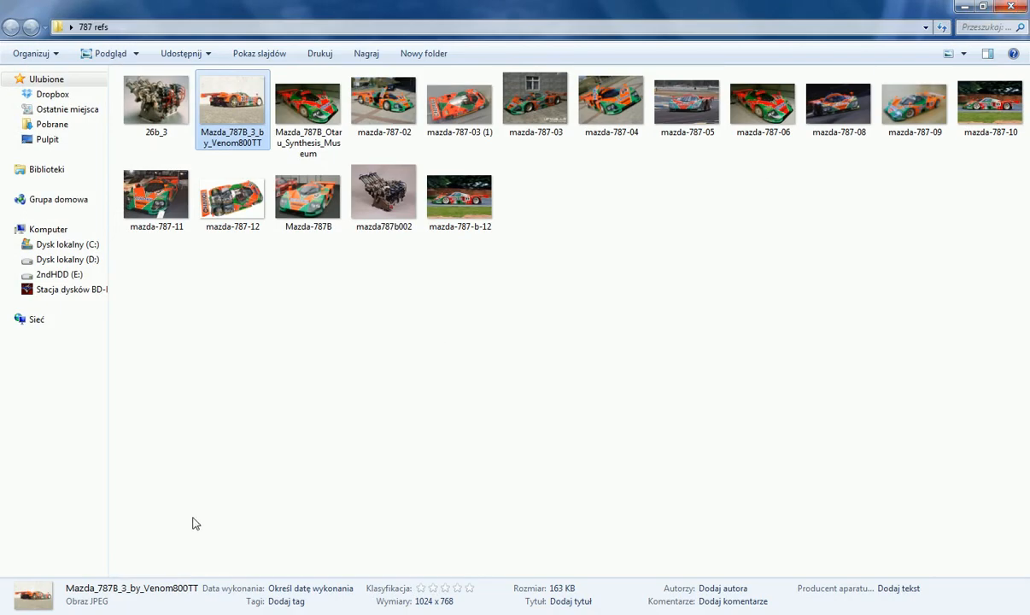
click(1021, 7)
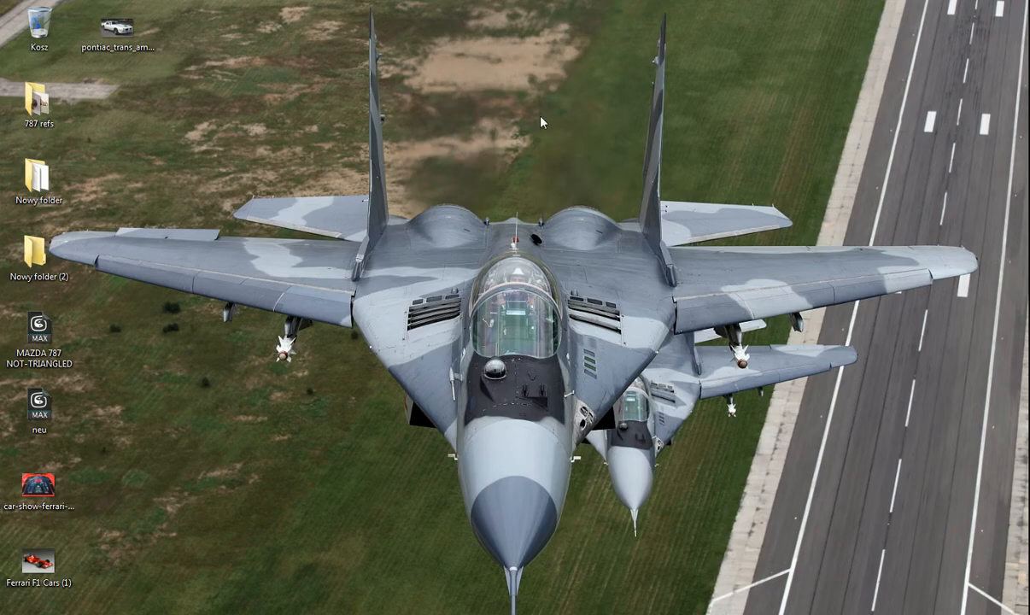
- Switch to the neu.max scene in 3ds Max and hide the bonnet and BONNET REAR objects of the default layer
mouse_move(90, 602)
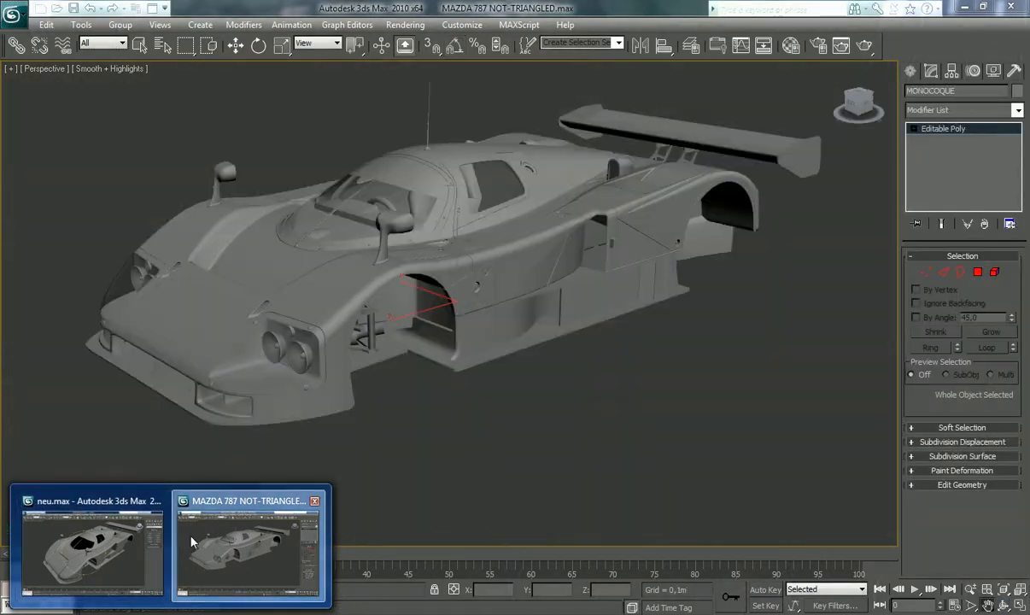
click(190, 535)
mouse_move(90, 602)
click(76, 538)
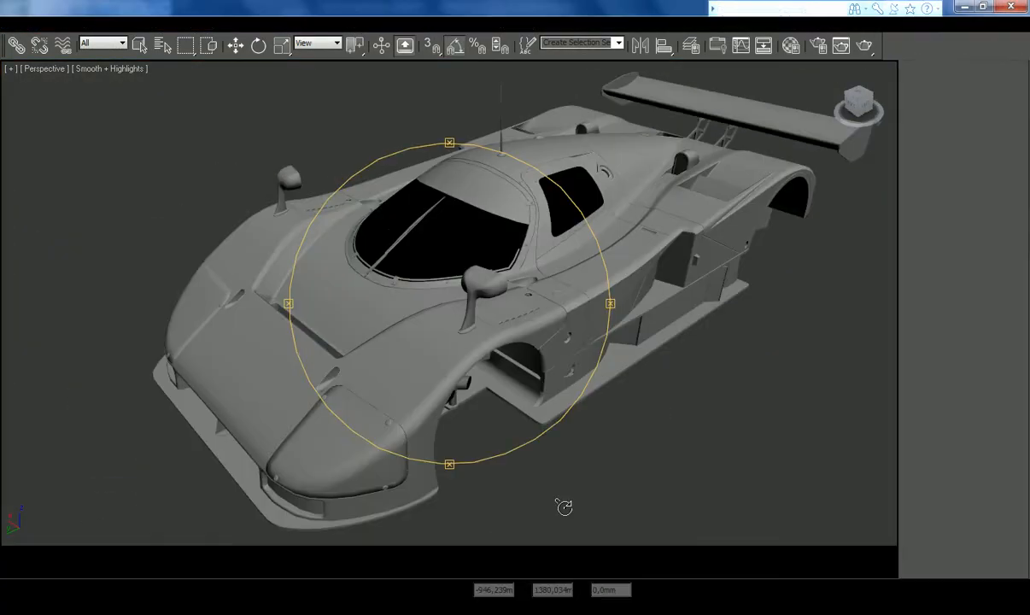
drag(470, 299, 682, 107)
click(692, 46)
click(744, 204)
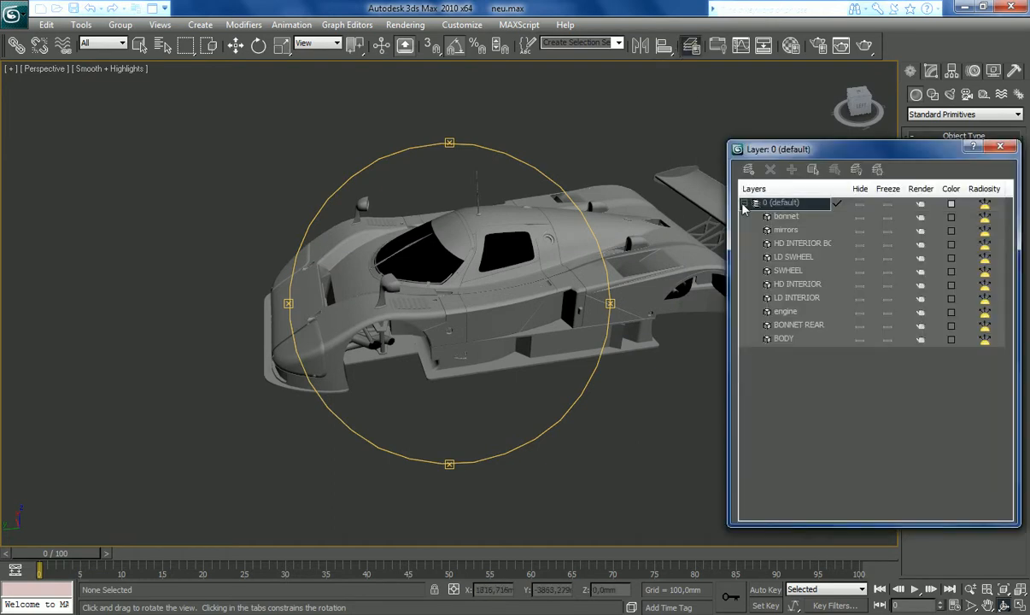
click(860, 217)
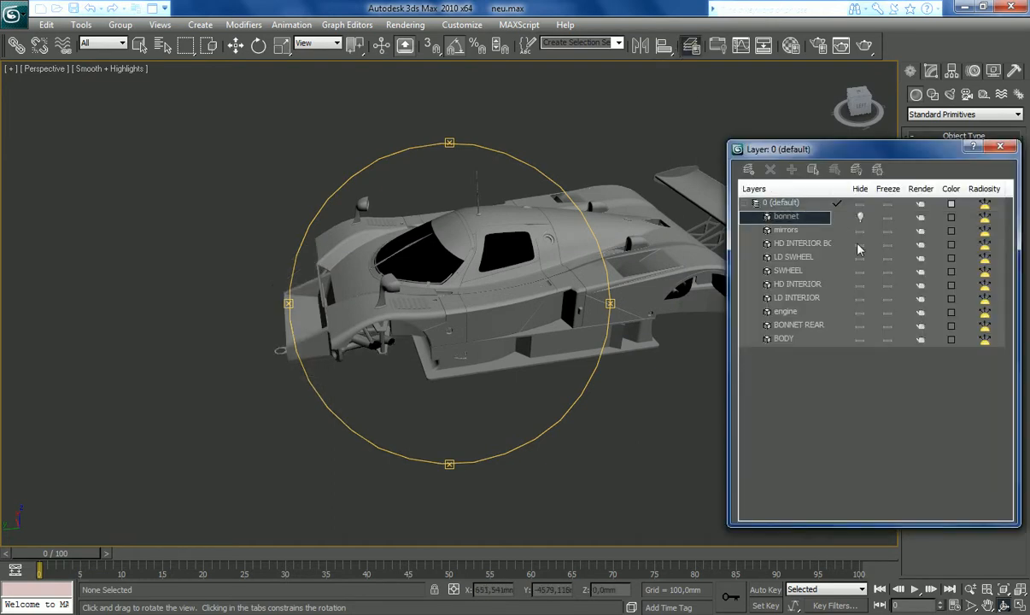
click(859, 326)
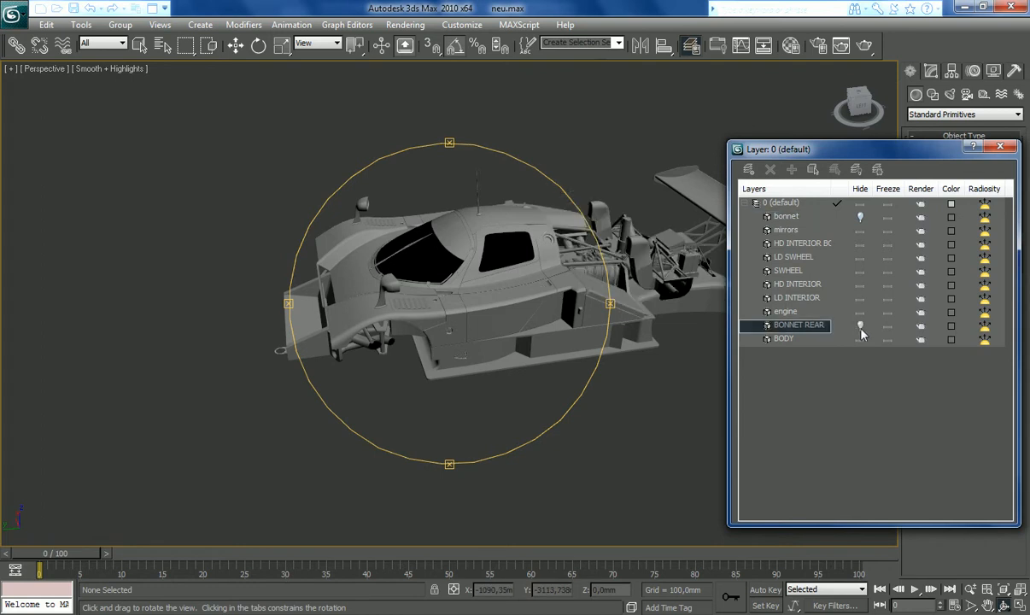
- Inspect the exposed engine bay, rear frame and front structure up close, and close the layer manager
drag(517, 316, 456, 343)
click(1005, 591)
click(988, 605)
scroll(518, 326, up, 6)
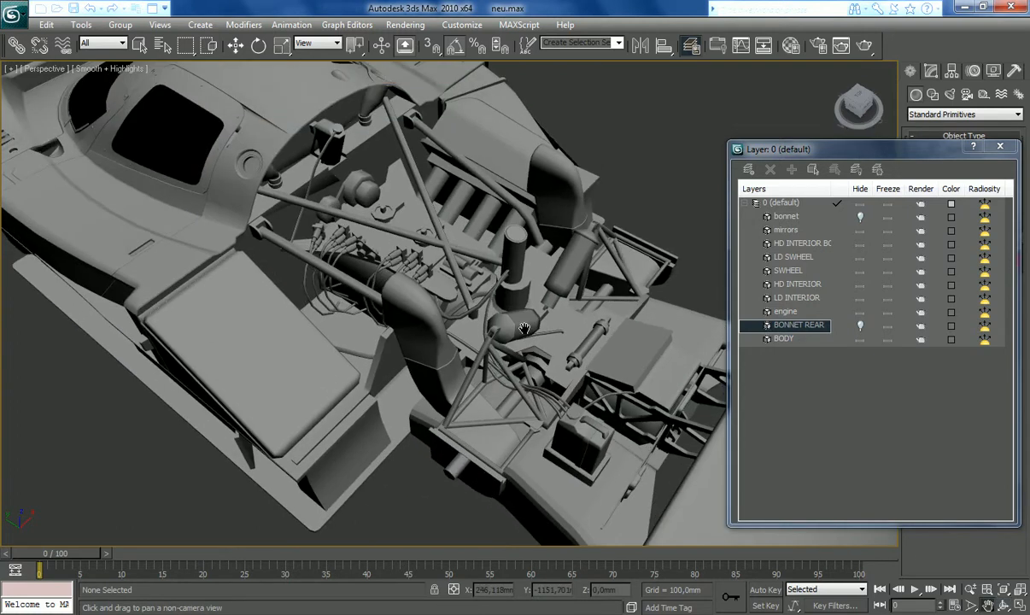
scroll(519, 326, down, 5)
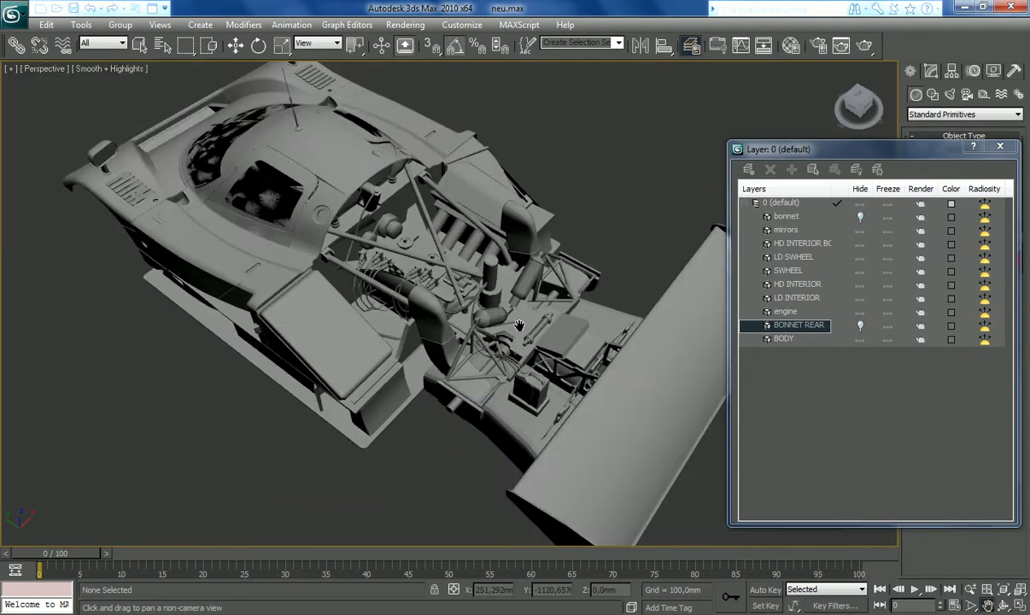
key(ctrl+r)
drag(437, 366, 515, 345)
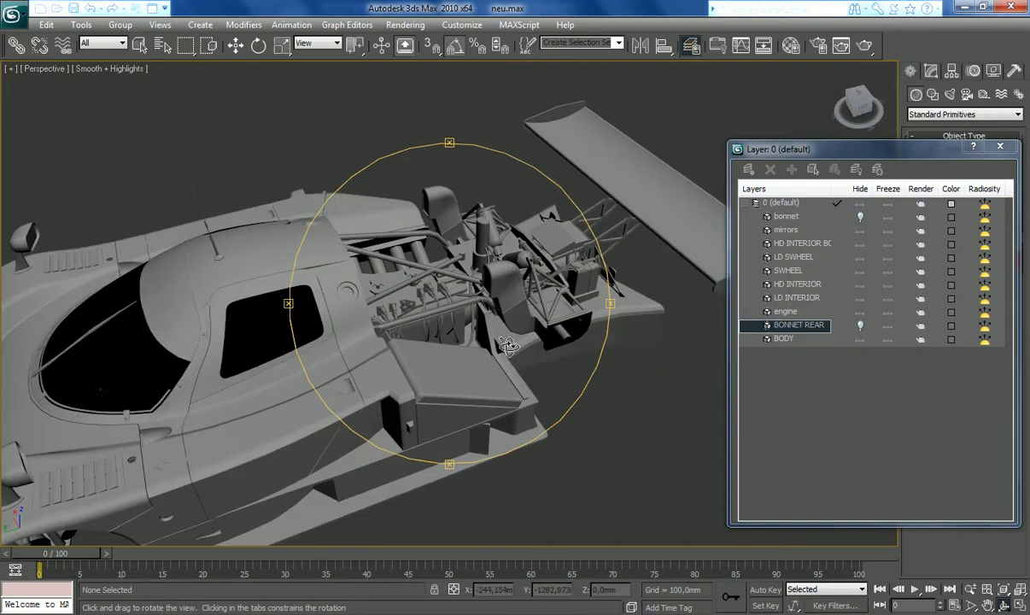
click(1003, 590)
click(1000, 147)
drag(417, 287, 466, 229)
- Unhide the bonnet and BONNET REAR objects in the default layer, briefly hiding and restoring the engine
click(692, 46)
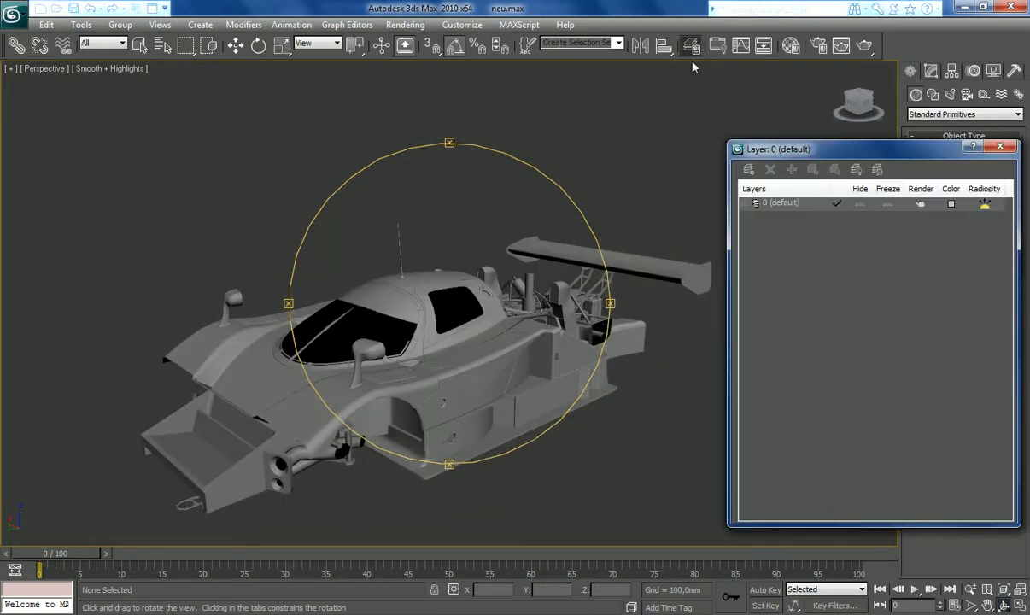
click(746, 202)
click(859, 217)
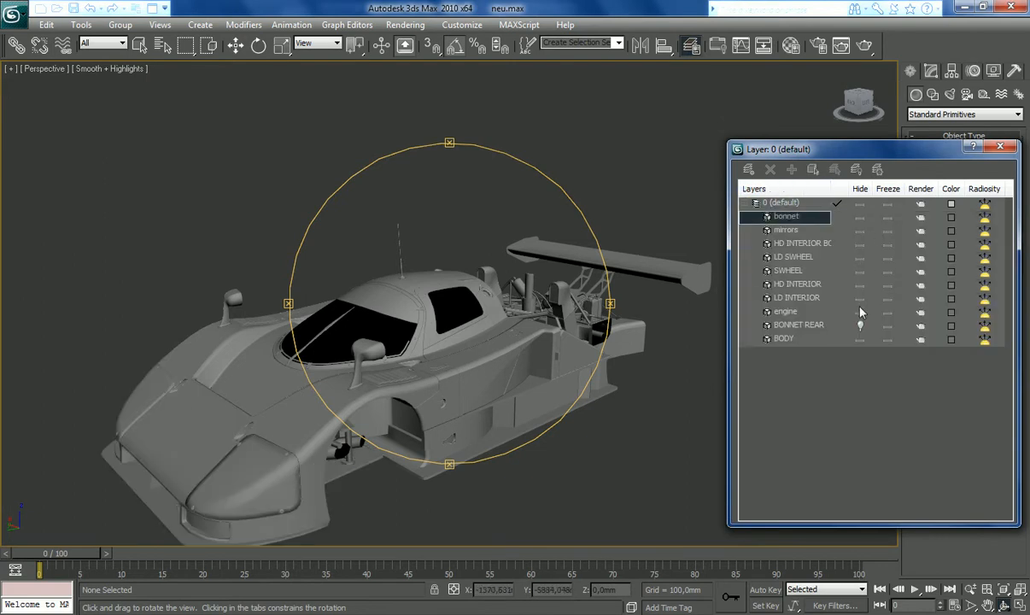
click(860, 311)
click(860, 326)
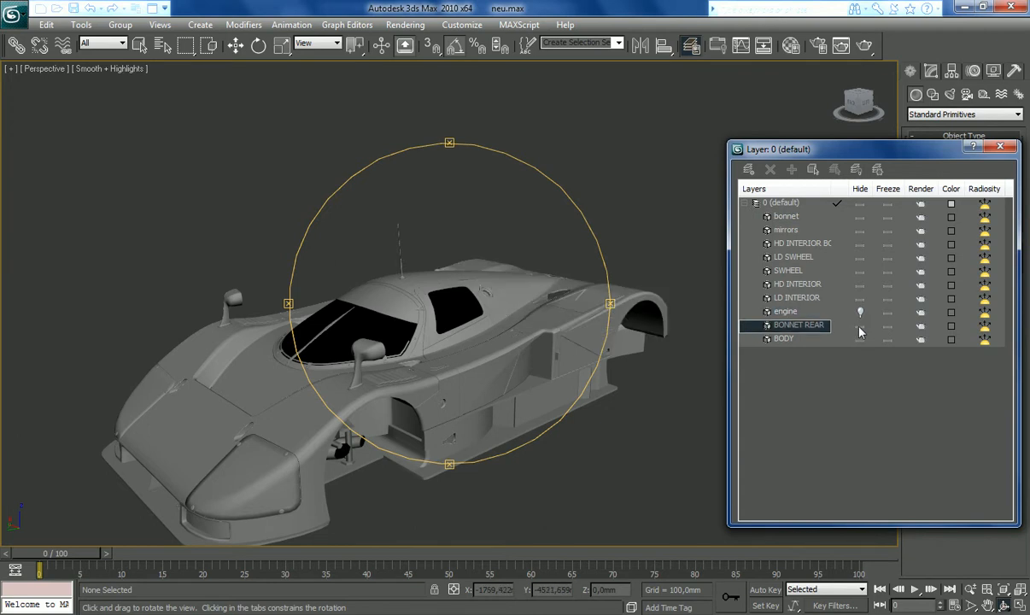
click(860, 323)
click(860, 314)
click(861, 325)
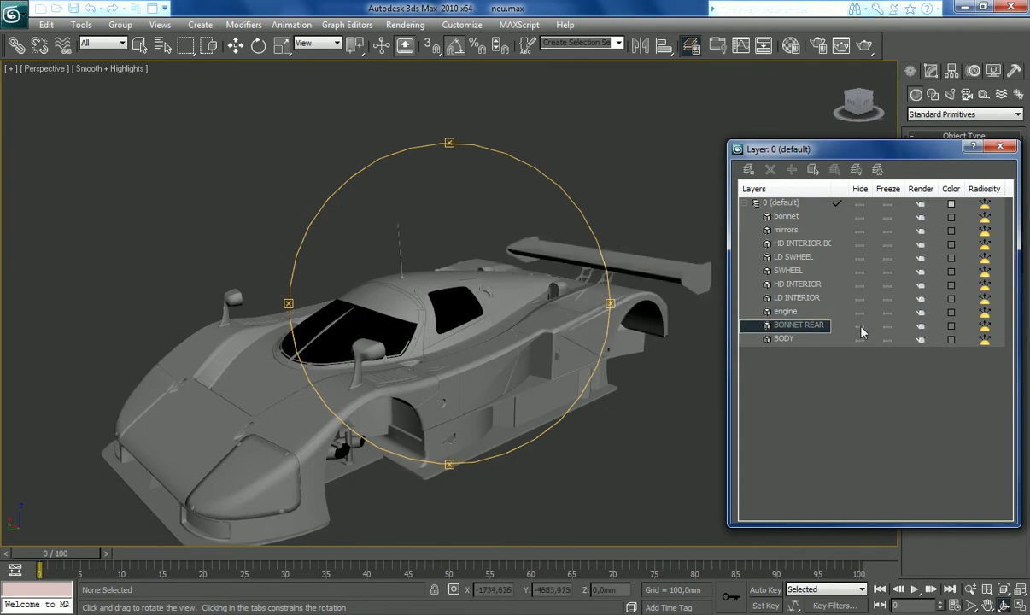
- Inspect the front wheel arch and side of the complete car body, closing the layer manager
click(1003, 604)
scroll(1001, 605, down, 2)
click(989, 606)
drag(596, 407, 618, 337)
scroll(610, 368, up, 2)
scroll(571, 323, up, 2)
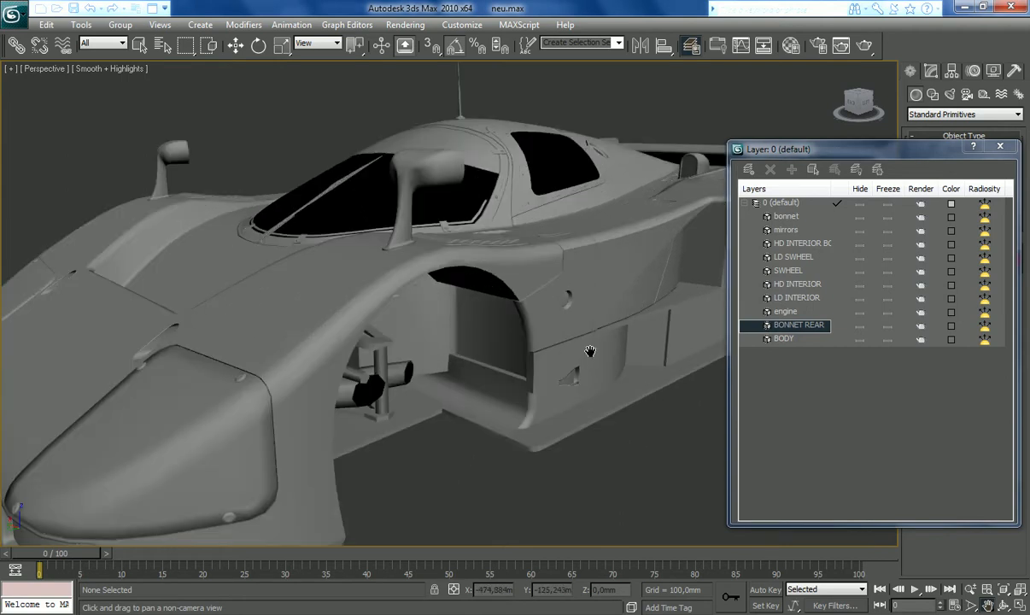
scroll(569, 326, down, 2)
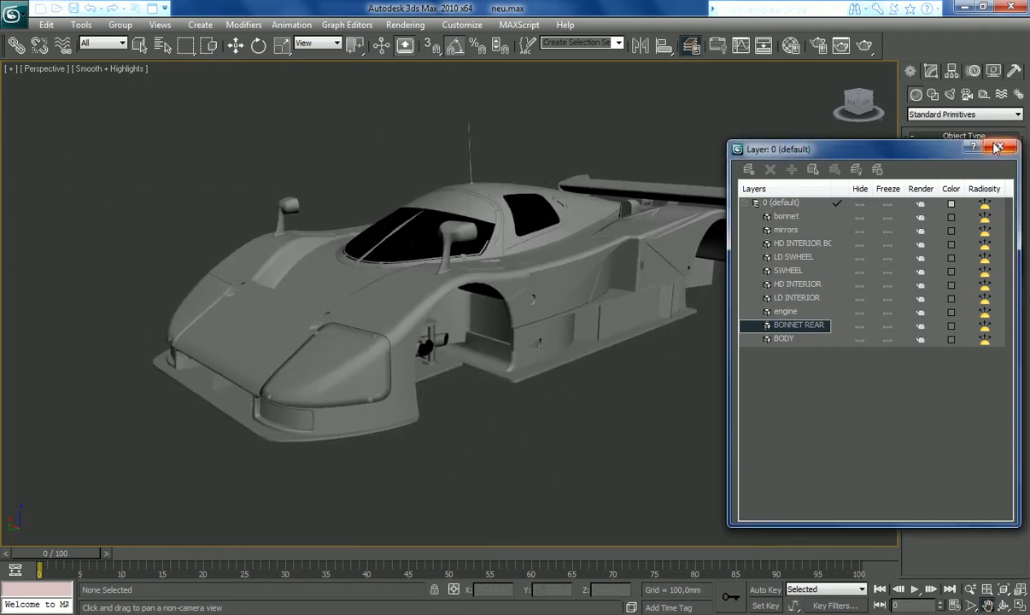
click(1000, 146)
click(1004, 606)
drag(464, 301, 454, 329)
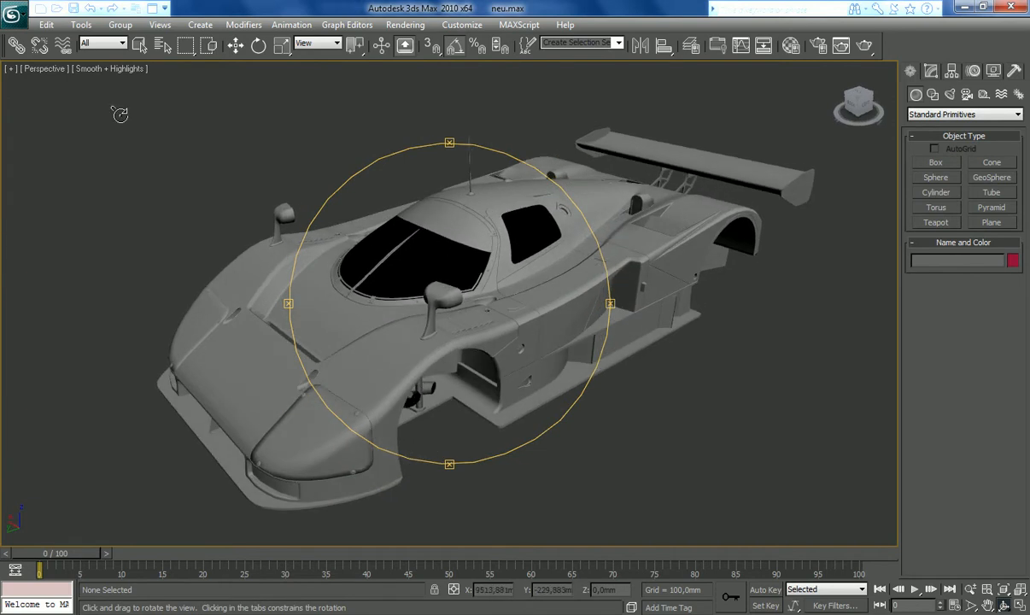
- Display edged faces in the perspective view and select all objects of the car to examine the mesh
click(109, 71)
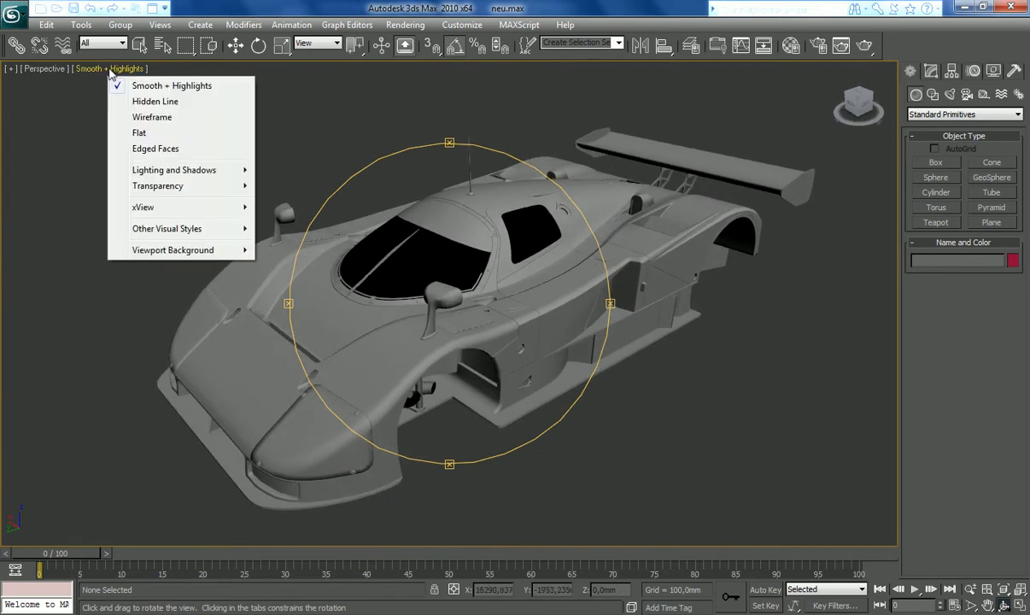
click(128, 148)
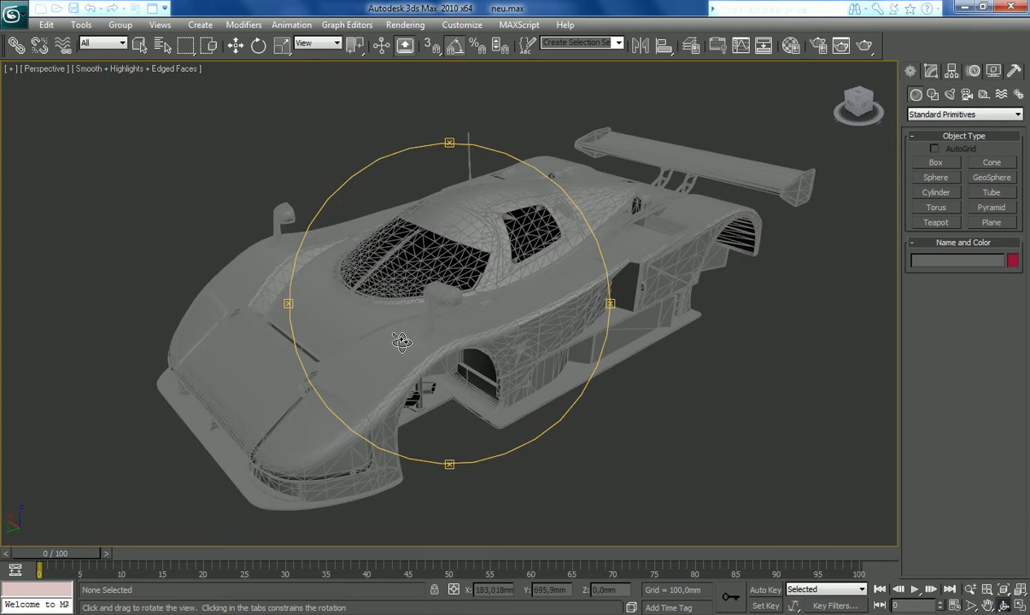
drag(379, 323, 376, 328)
click(140, 44)
drag(107, 111, 762, 495)
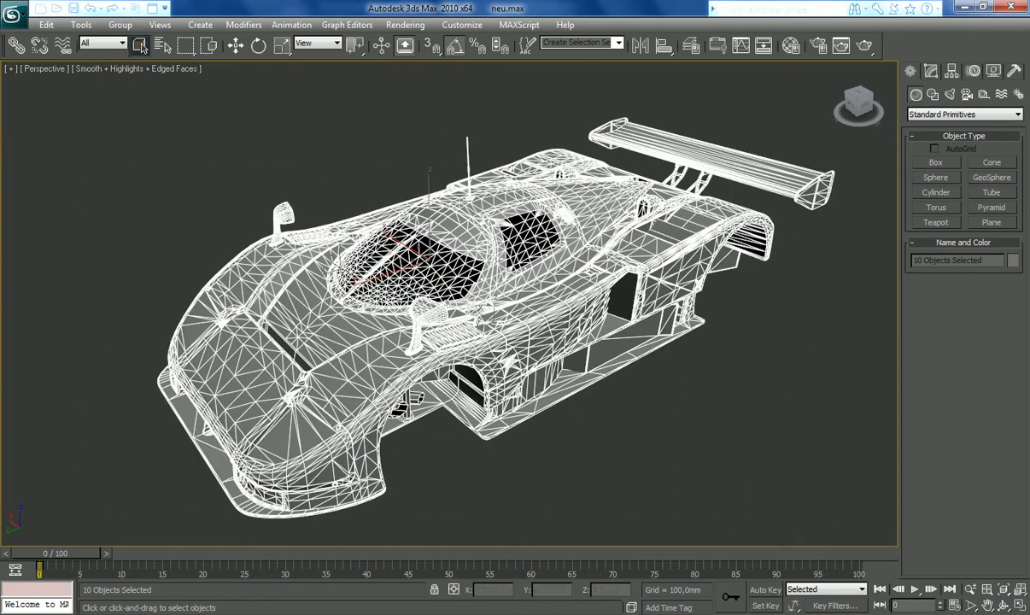
click(1005, 605)
mouse_move(424, 359)
mouse_down()
mouse_move(515, 359)
mouse_move(496, 335)
mouse_move(486, 340)
mouse_move(448, 387)
mouse_move(463, 377)
mouse_move(435, 357)
mouse_up()
- Select only the bonnet and pick a single triangular polygon near its front edge at Polygon sub-object level
click(139, 44)
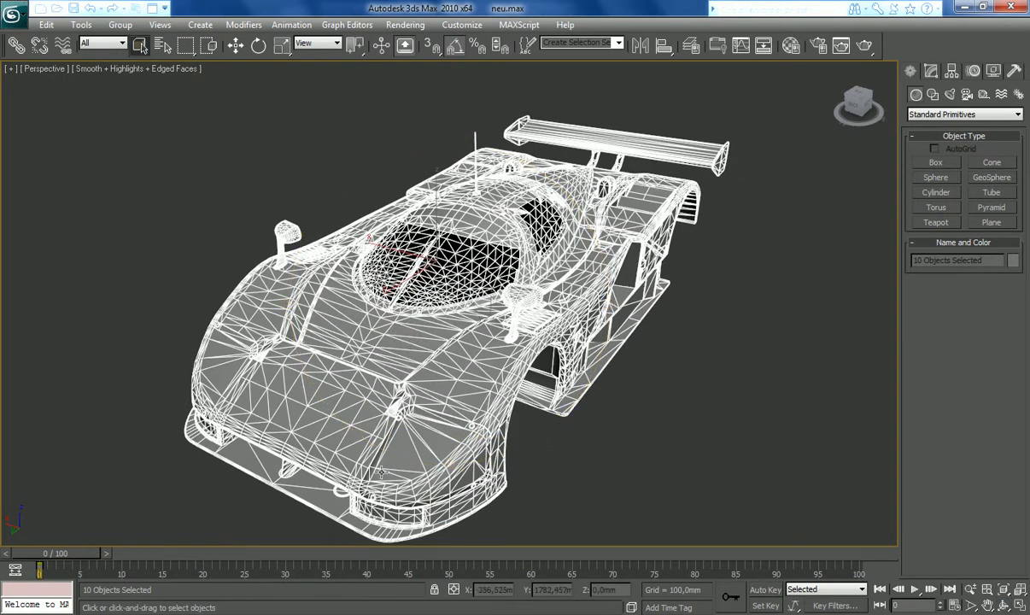
click(327, 419)
click(930, 70)
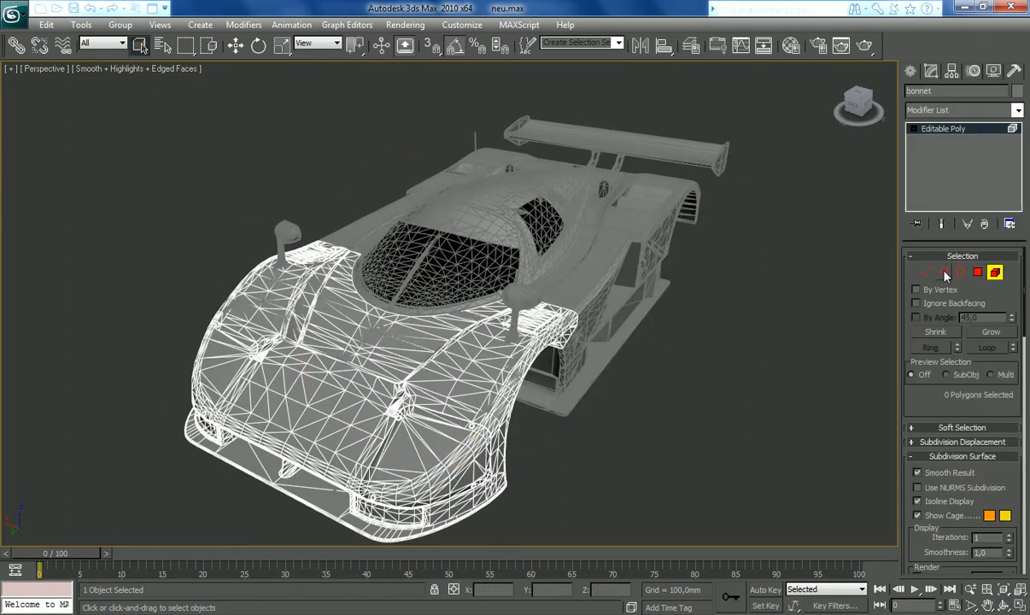
click(977, 273)
click(334, 438)
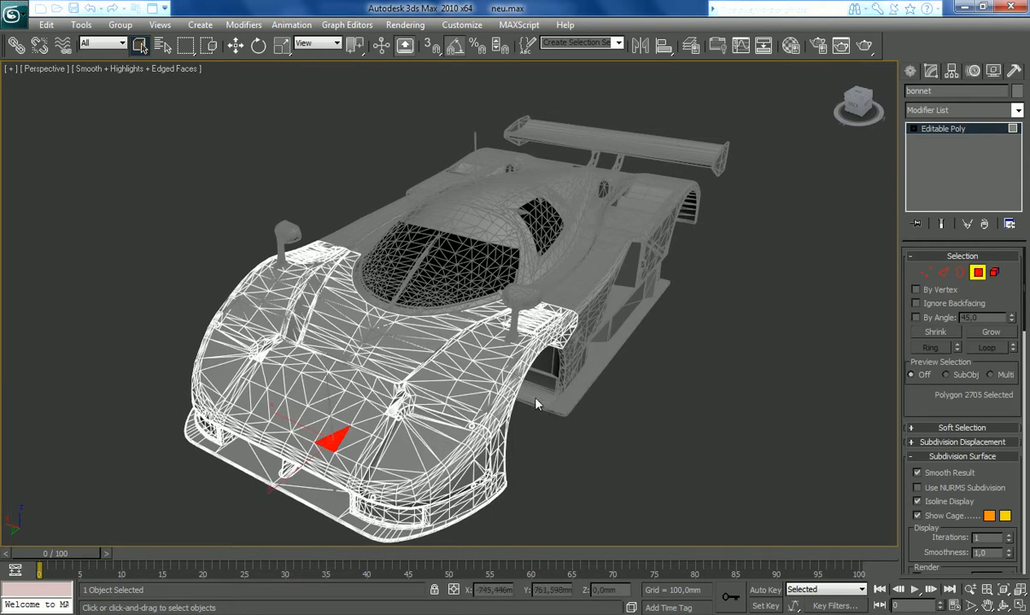
- Add the adjoining triangle to the bonnet's polygon selection and examine the resulting quad near the front edge
ctrl+click(327, 434)
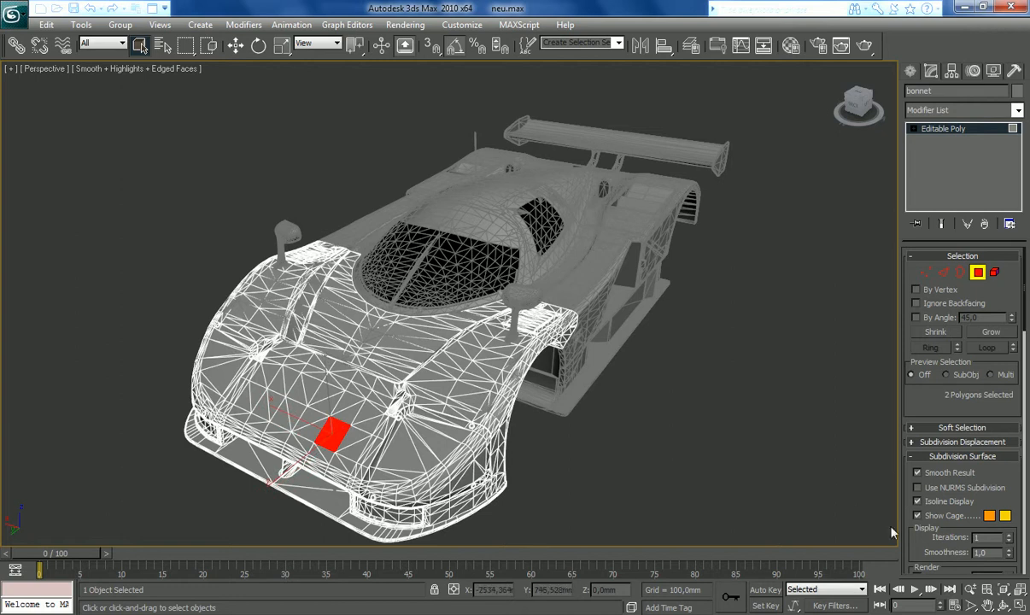
middle_drag(680, 407, 690, 342)
scroll(623, 365, up, 4)
middle_drag(621, 368, 632, 345)
scroll(632, 345, down, 4)
scroll(630, 349, up, 1)
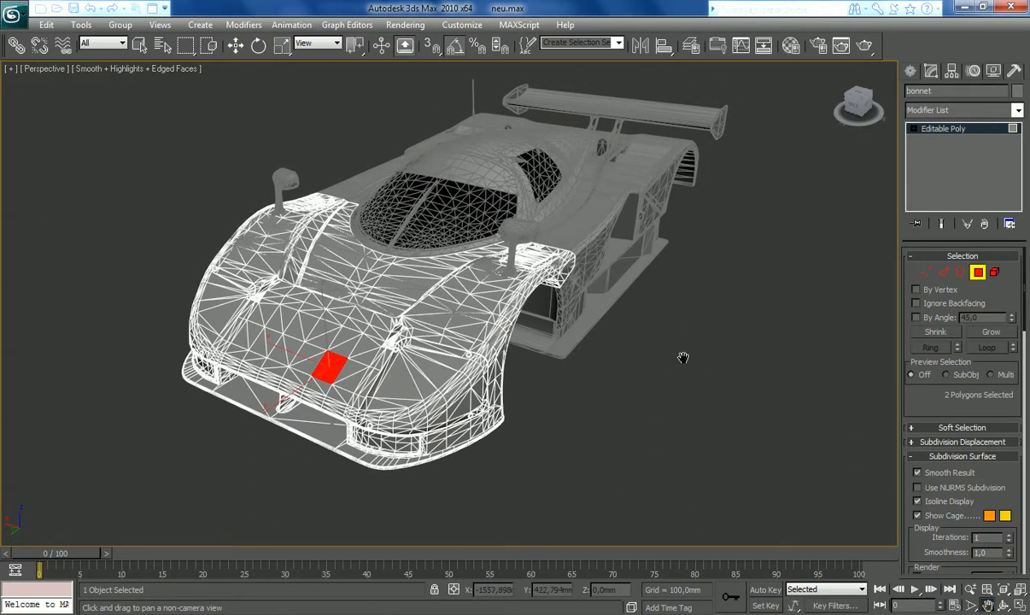
- Leave Polygon sub-object level and keep the whole bonnet selected
click(978, 272)
click(770, 336)
click(322, 329)
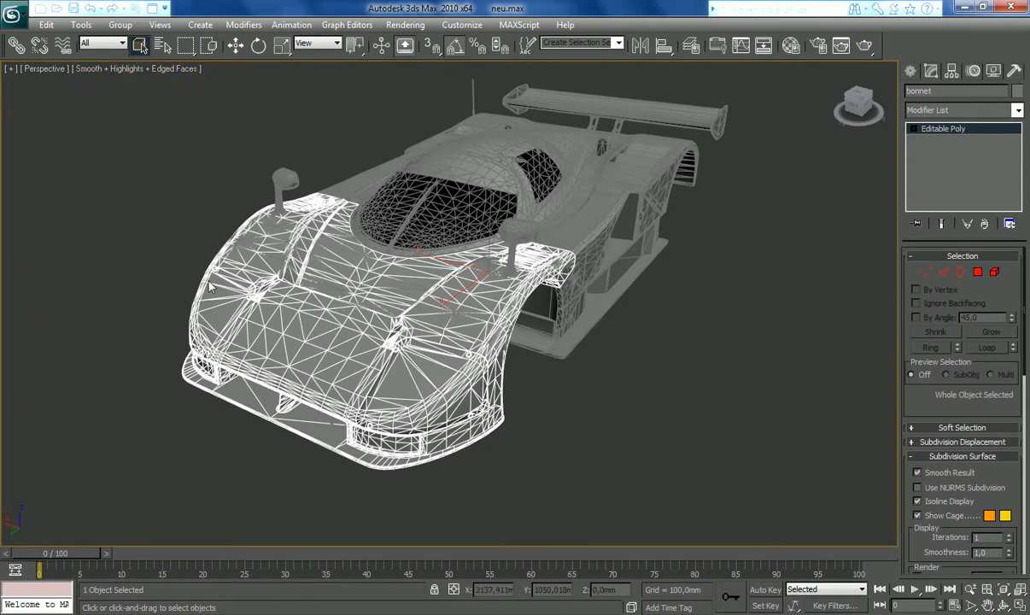
- Launch the Detriangulator script, place its window clear of the car, and pick the bonnet as the poly
click(155, 10)
drag(528, 216, 740, 240)
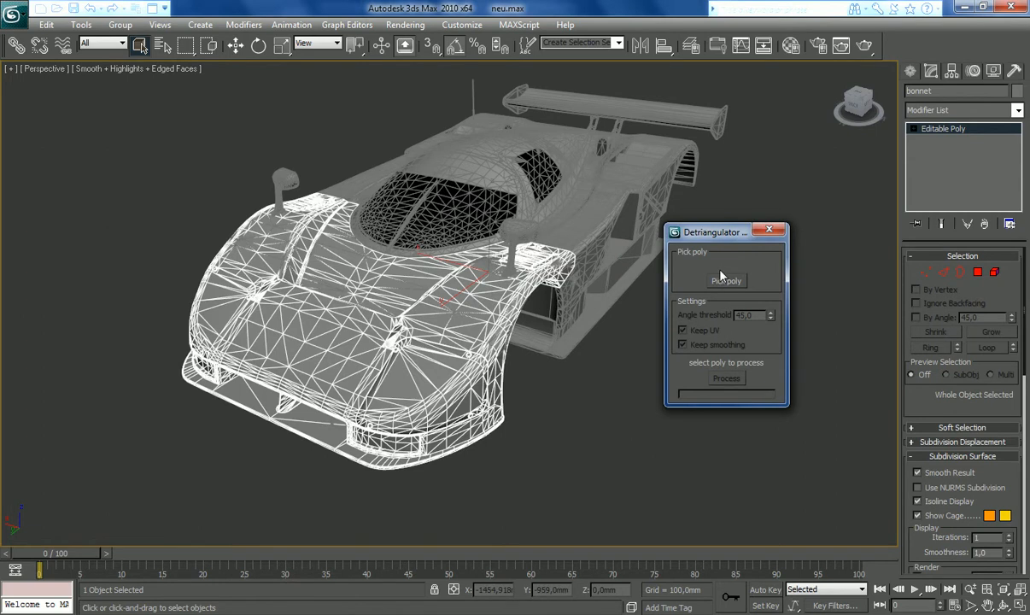
drag(708, 232, 753, 231)
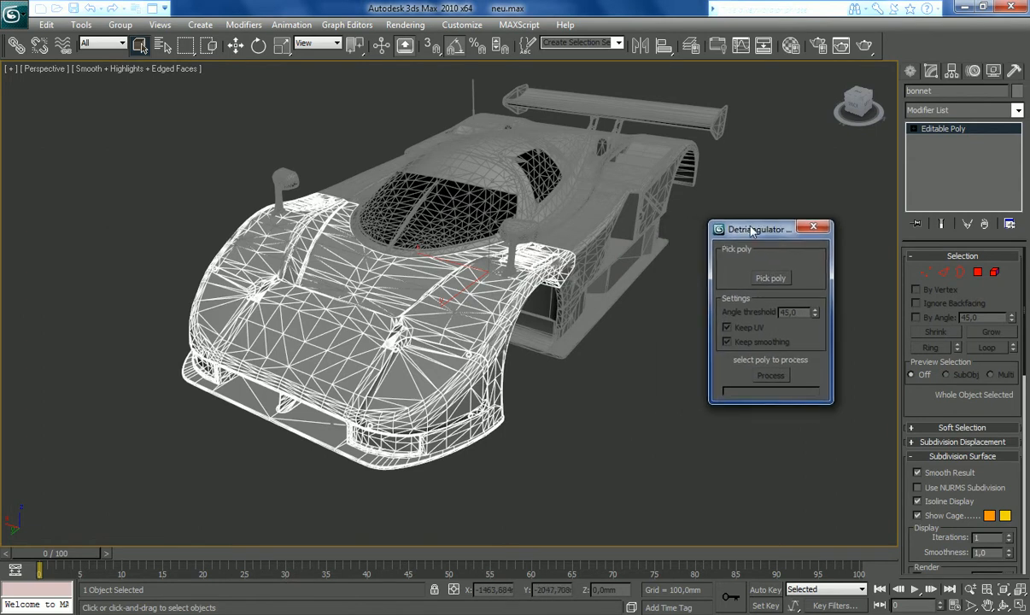
click(766, 278)
click(315, 304)
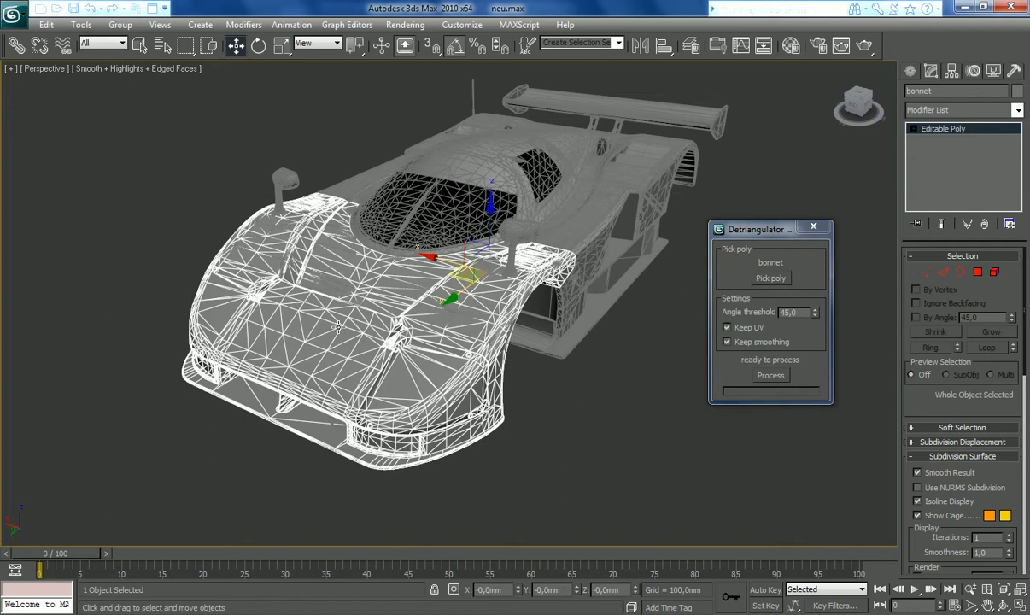
- Turn off Keep UV and Keep smoothing in Detriangulator and process the bonnet
click(729, 328)
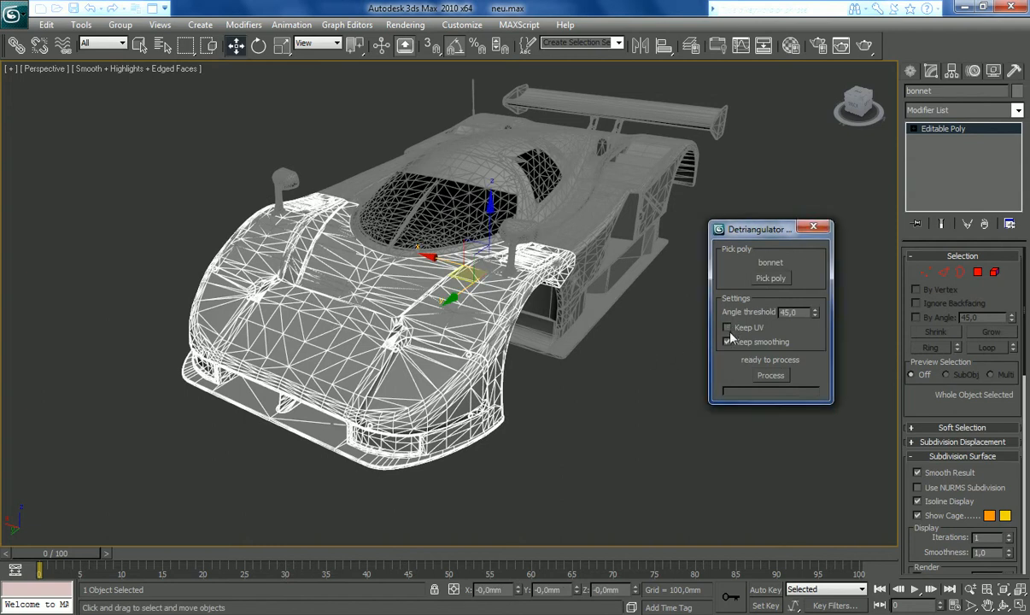
click(727, 342)
click(770, 377)
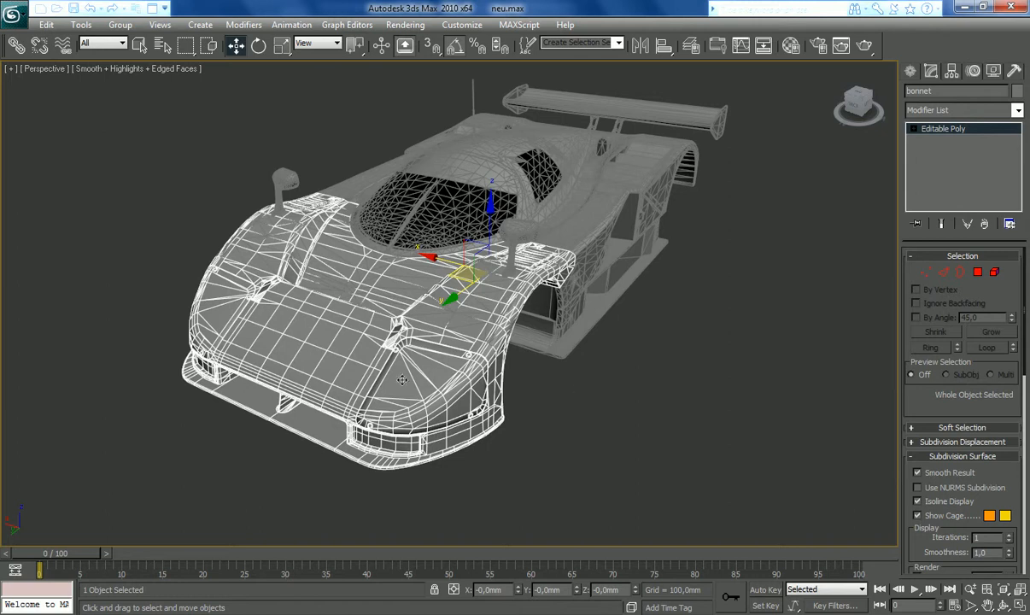
- Move the bonnet forward off the car body and examine its detriangulated mesh around the nose and headlight area
drag(338, 315, 351, 373)
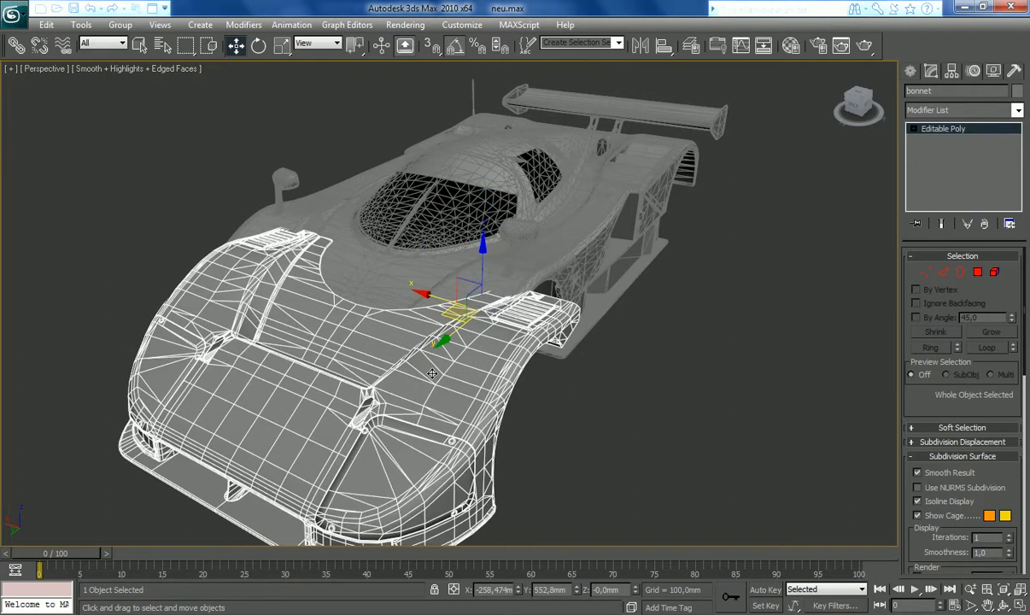
scroll(344, 370, down, 3)
scroll(328, 357, up, 3)
click(990, 607)
drag(646, 456, 630, 406)
scroll(655, 380, up, 3)
scroll(628, 402, down, 6)
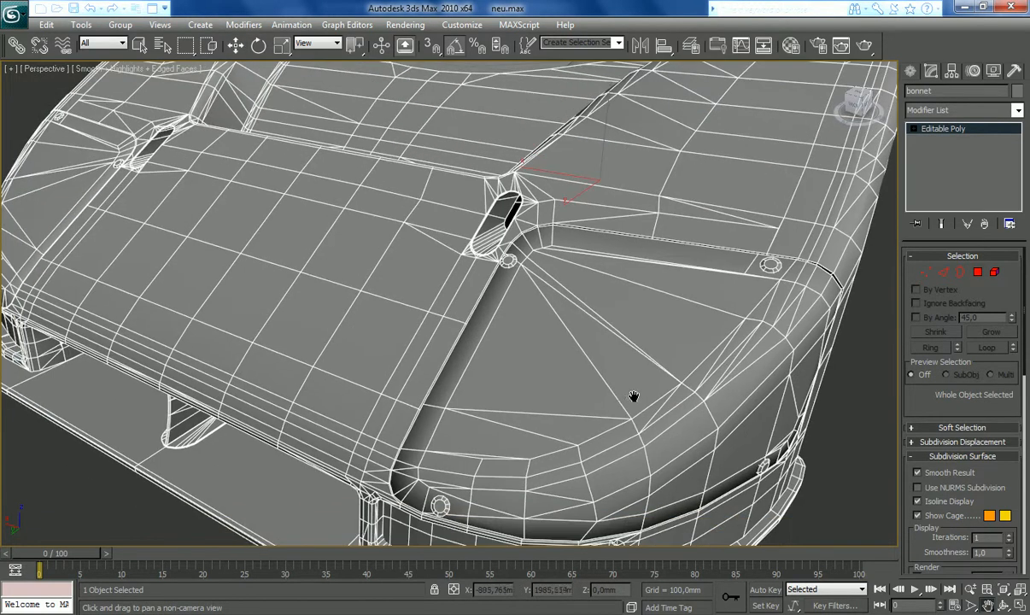
drag(567, 344, 596, 382)
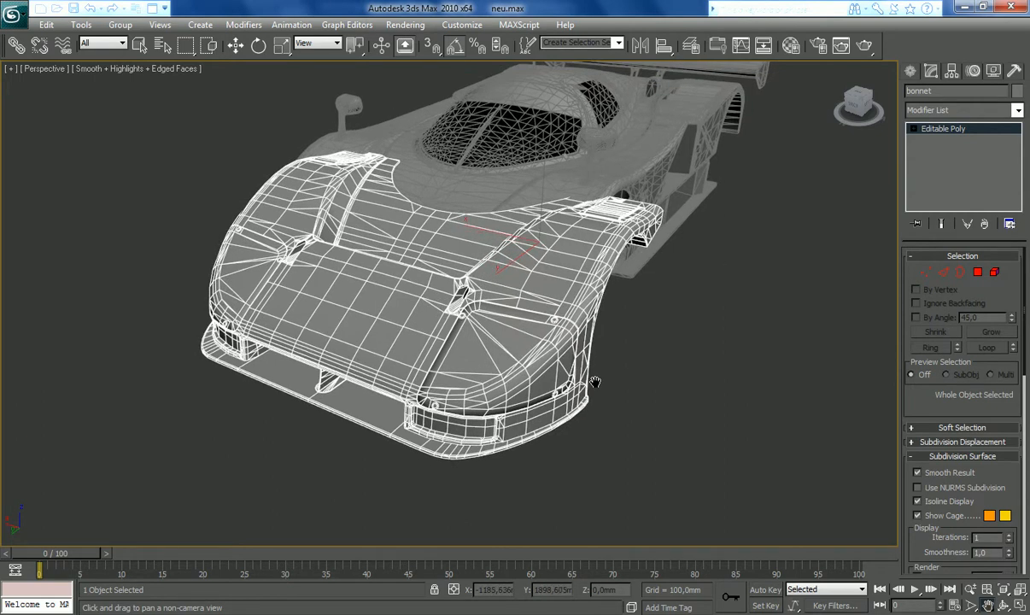
- Cut a new edge at Edge sub-object level across the bonnet's fender, from its inner crease to the next vertex outward
click(944, 273)
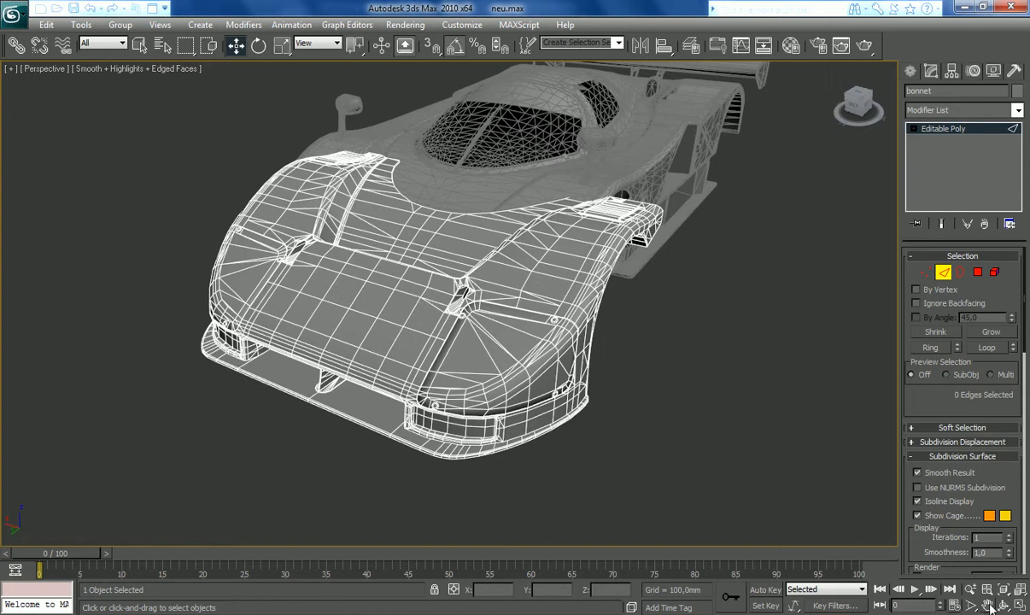
middle_drag(649, 256, 525, 316)
scroll(527, 310, up, 5)
scroll(524, 306, down, 3)
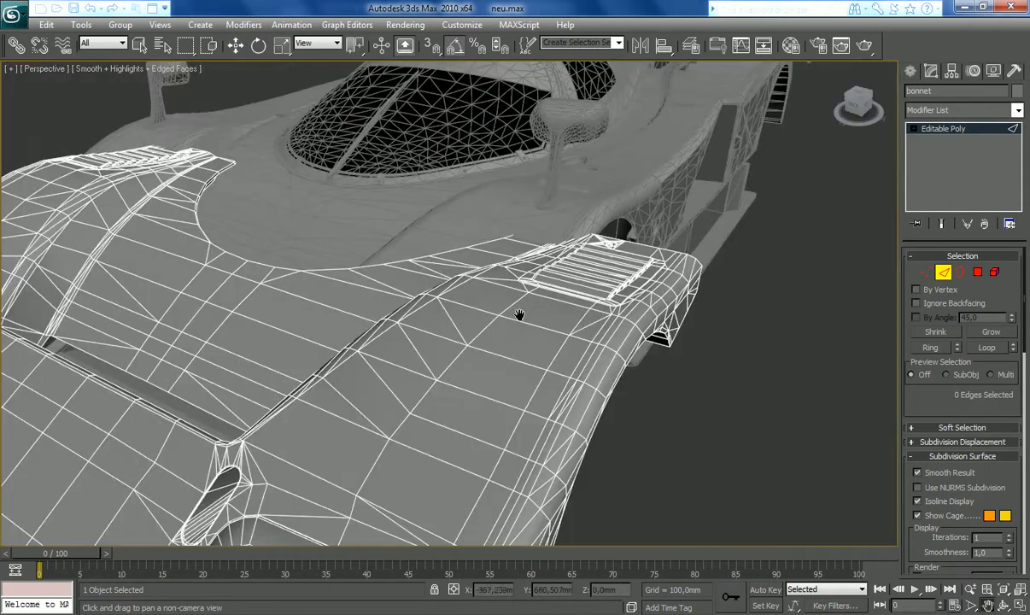
scroll(521, 316, up, 1)
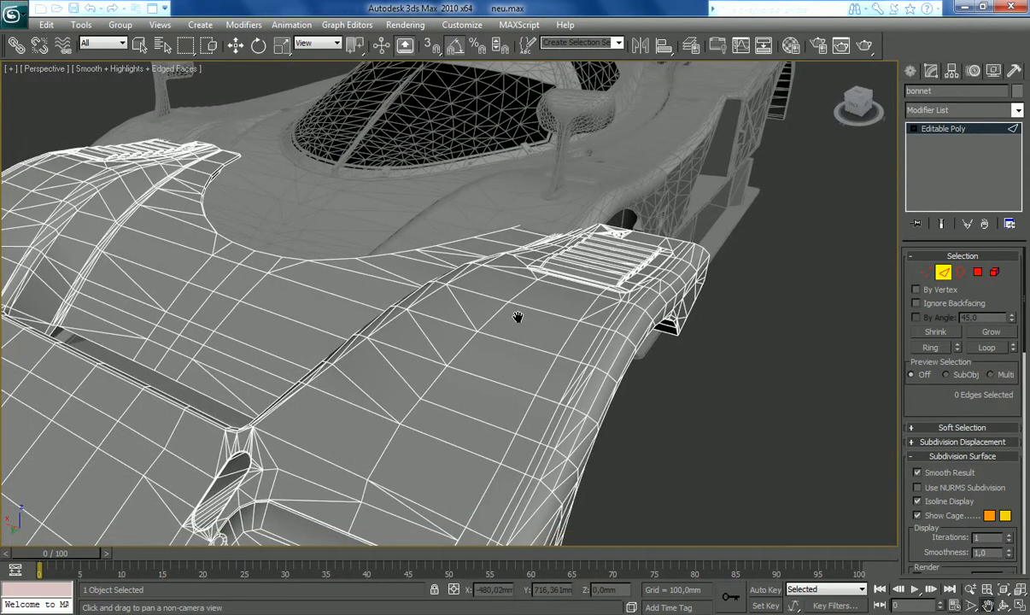
click(980, 458)
scroll(1003, 518, down, 1)
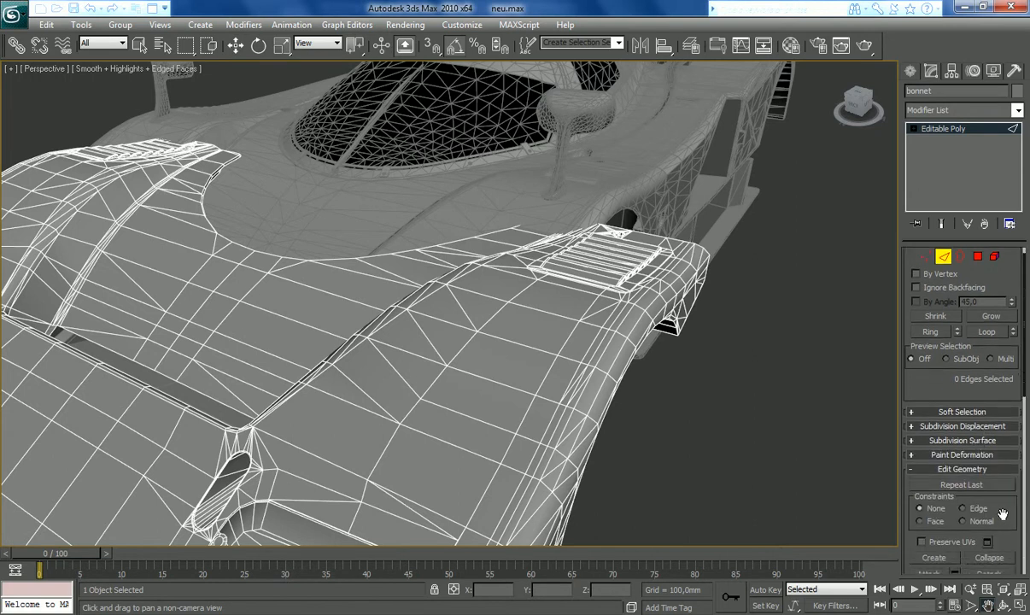
scroll(1003, 517, down, 5)
click(989, 460)
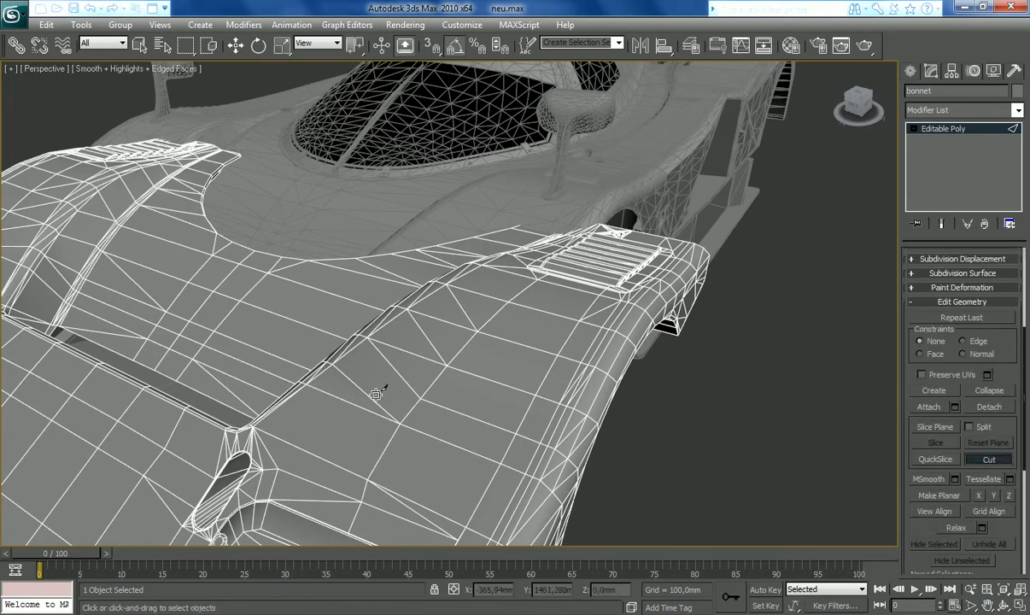
click(335, 366)
click(421, 398)
- Select and remove the leftover diagonal edges beside the new cut on the bonnet's fender
click(139, 44)
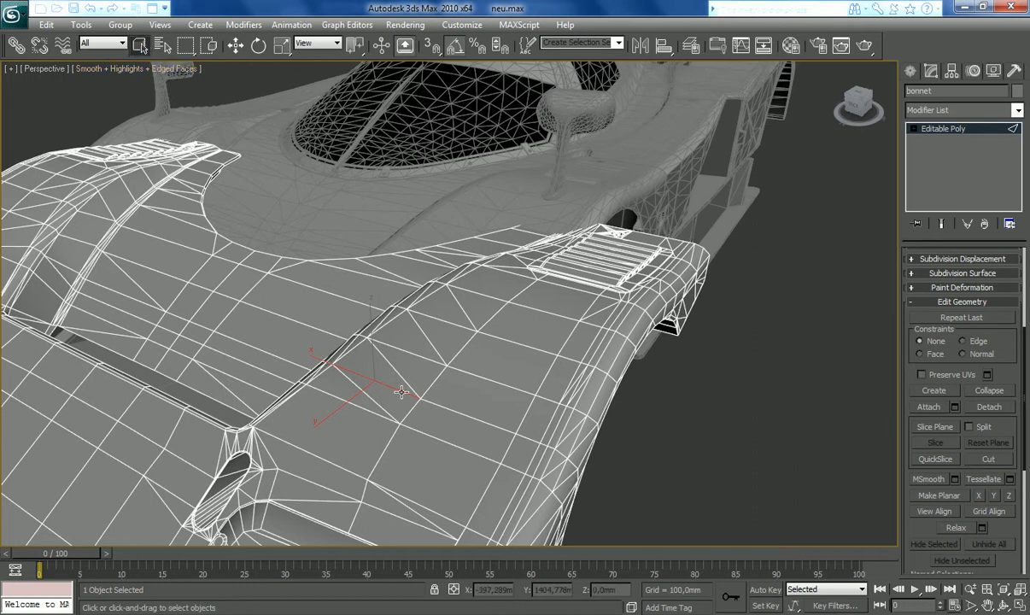
click(366, 371)
click(364, 391)
click(394, 366)
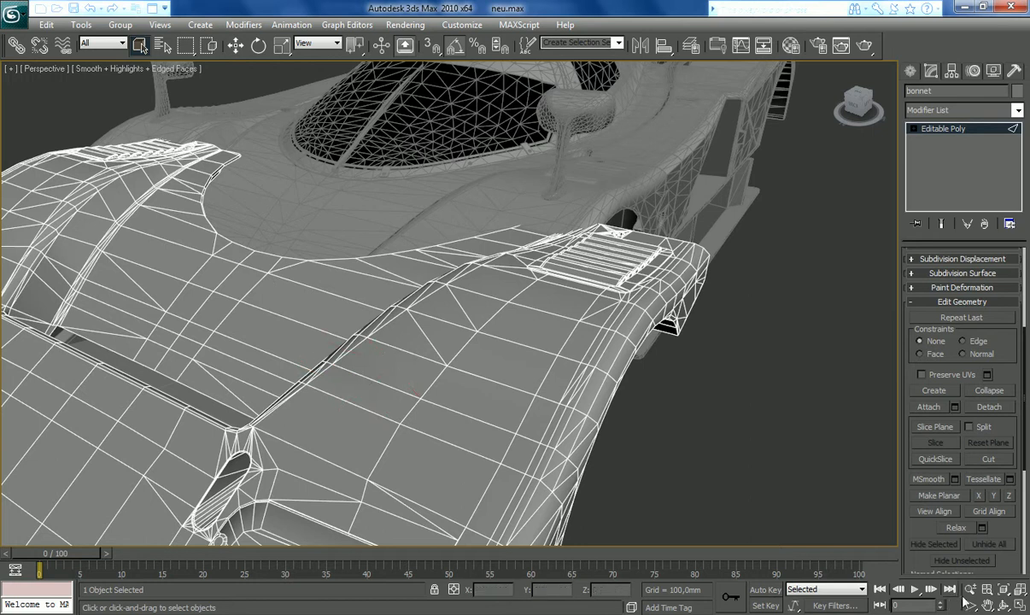
- View the separated bonnet and body from the side, and close the neu.max scene without saving its changes
click(987, 605)
scroll(599, 457, down, 5)
drag(599, 458, 630, 416)
click(1005, 605)
drag(440, 290, 401, 303)
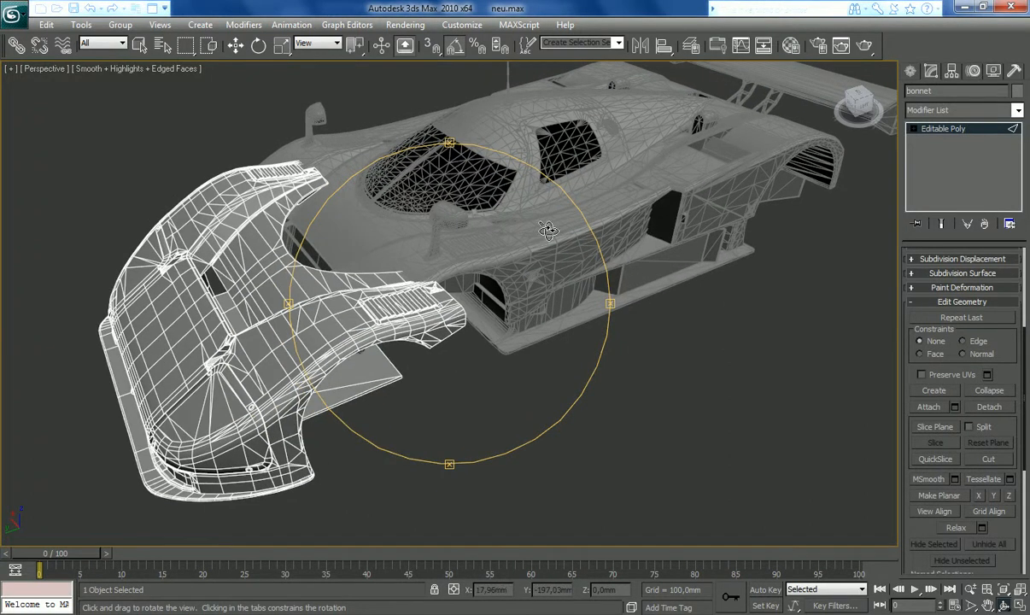
click(1013, 7)
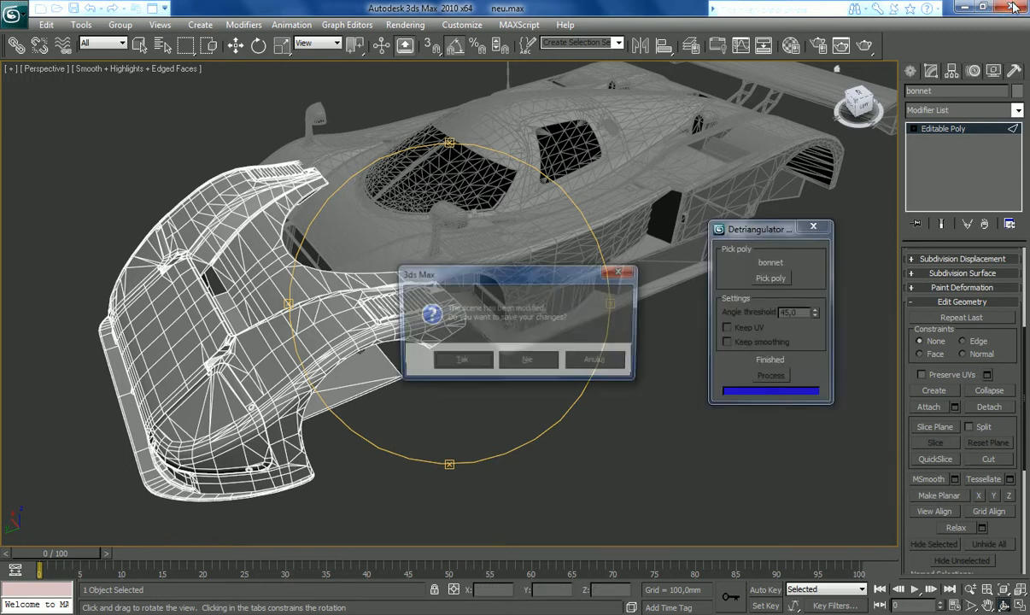
click(526, 361)
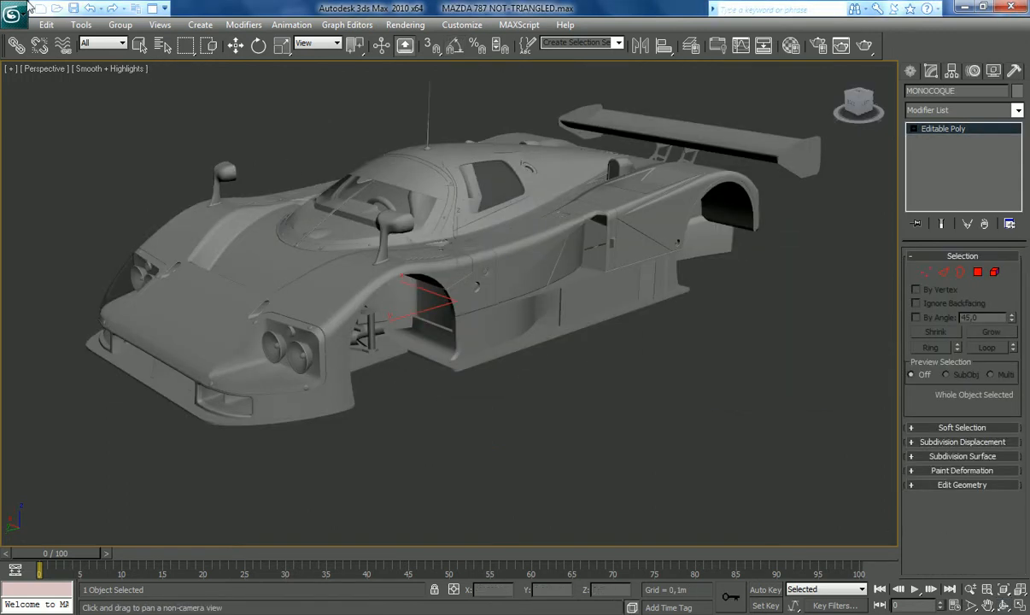
- Display edged faces in the MAZDA 787 NOT-TRIANGLED scene and examine the monocoque's mesh from above
click(88, 69)
click(142, 149)
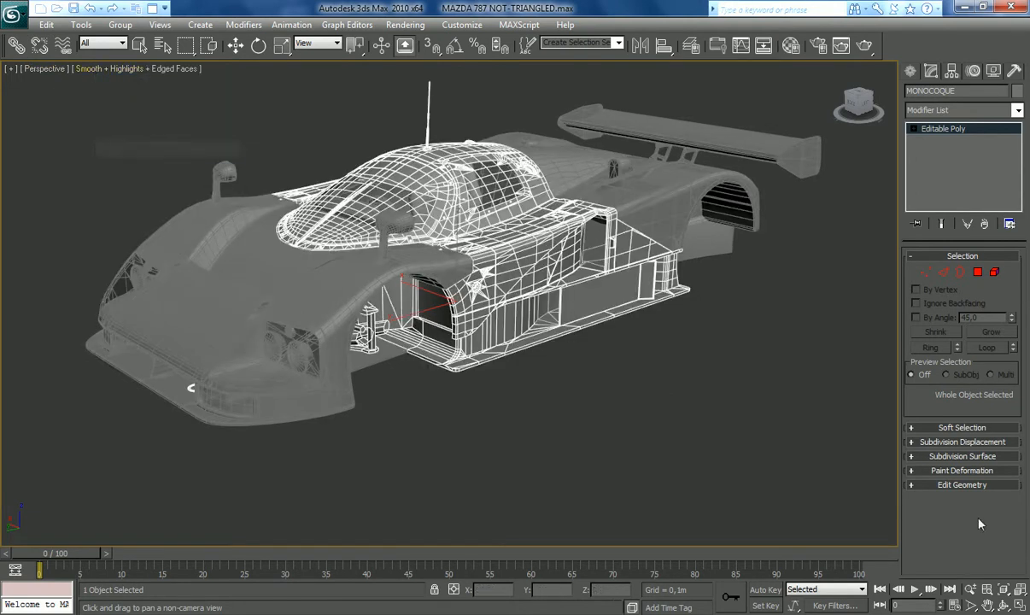
click(1004, 605)
drag(404, 250, 442, 282)
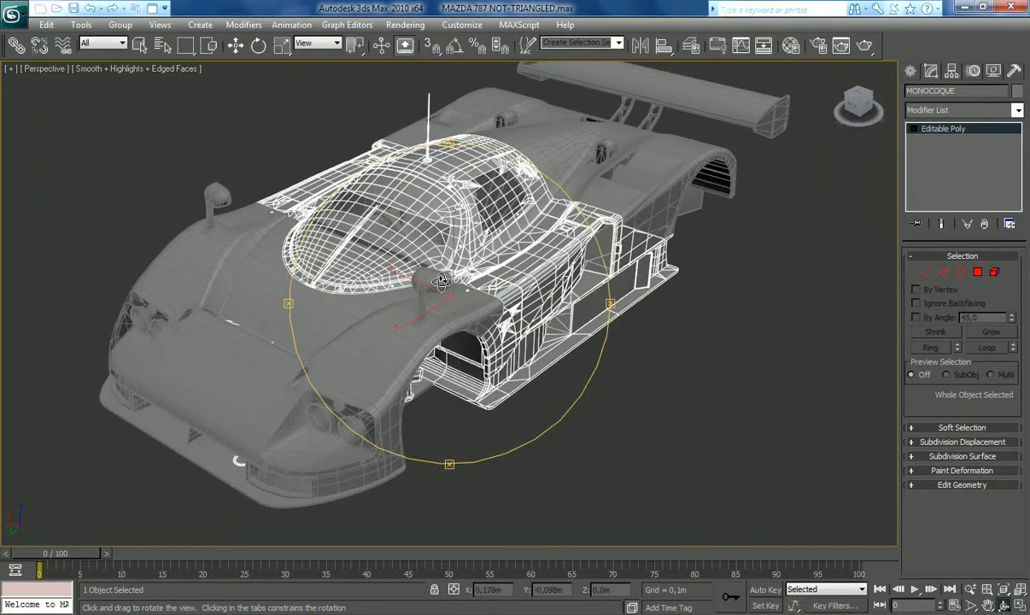